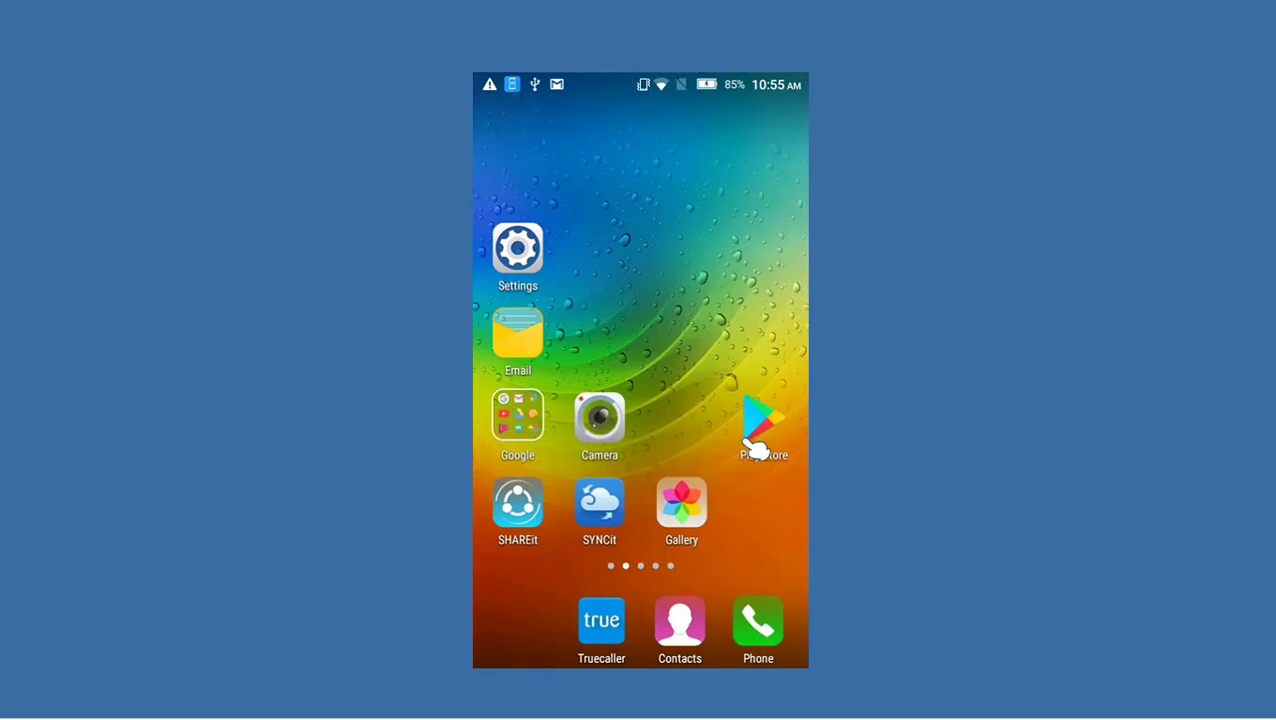
Search the Play Store for BUSYBNS, install it with permissions accepted, and return to the home screen.
click(762, 425)
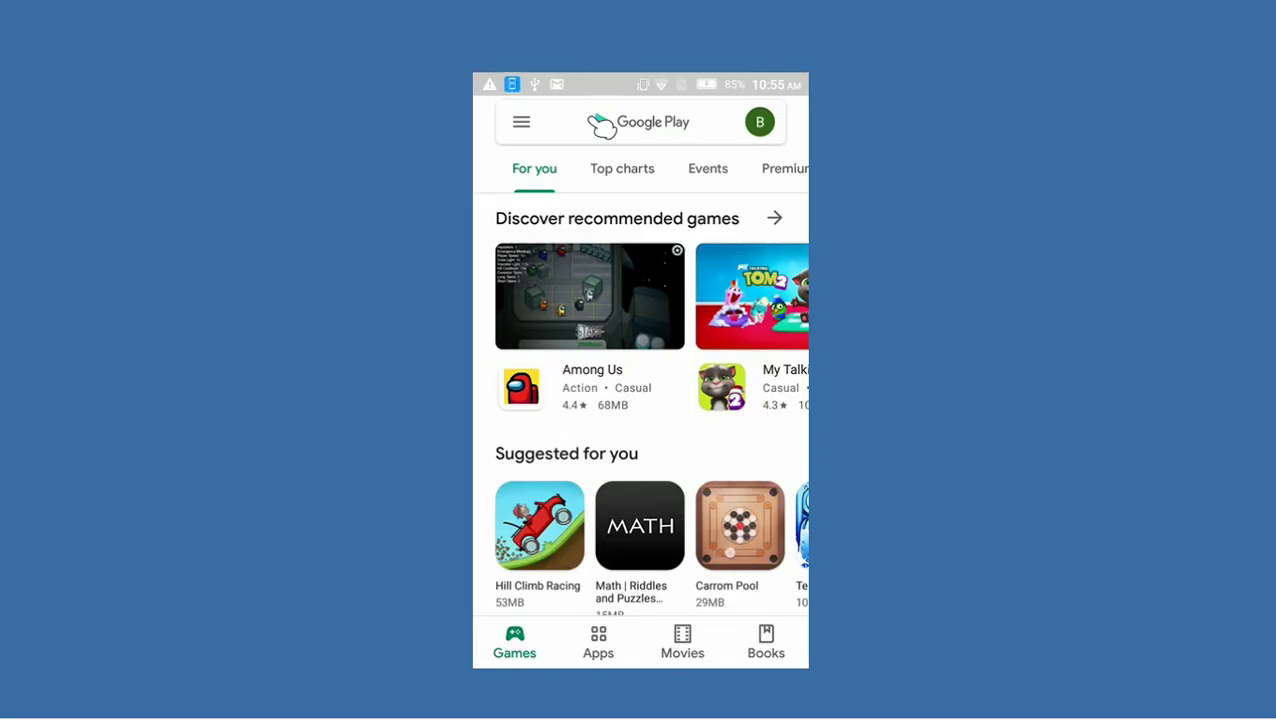
click(601, 125)
text(BUSYBN)
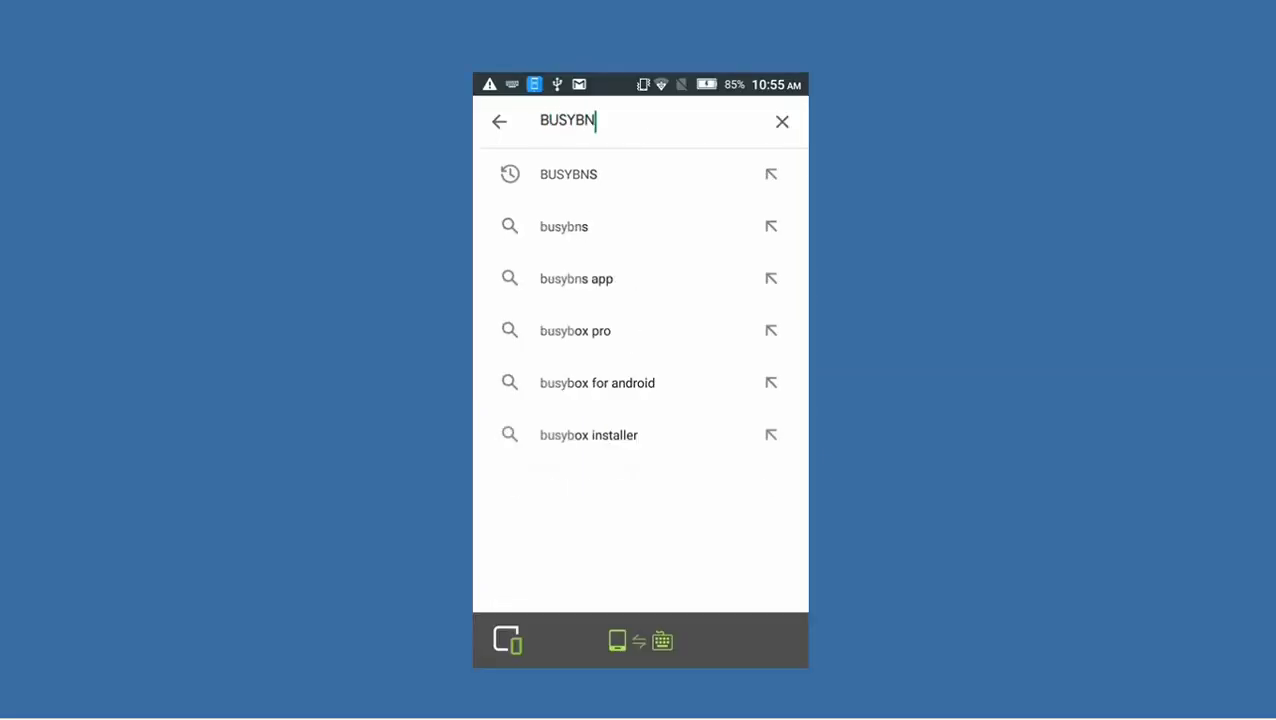
text(S)
key(Return)
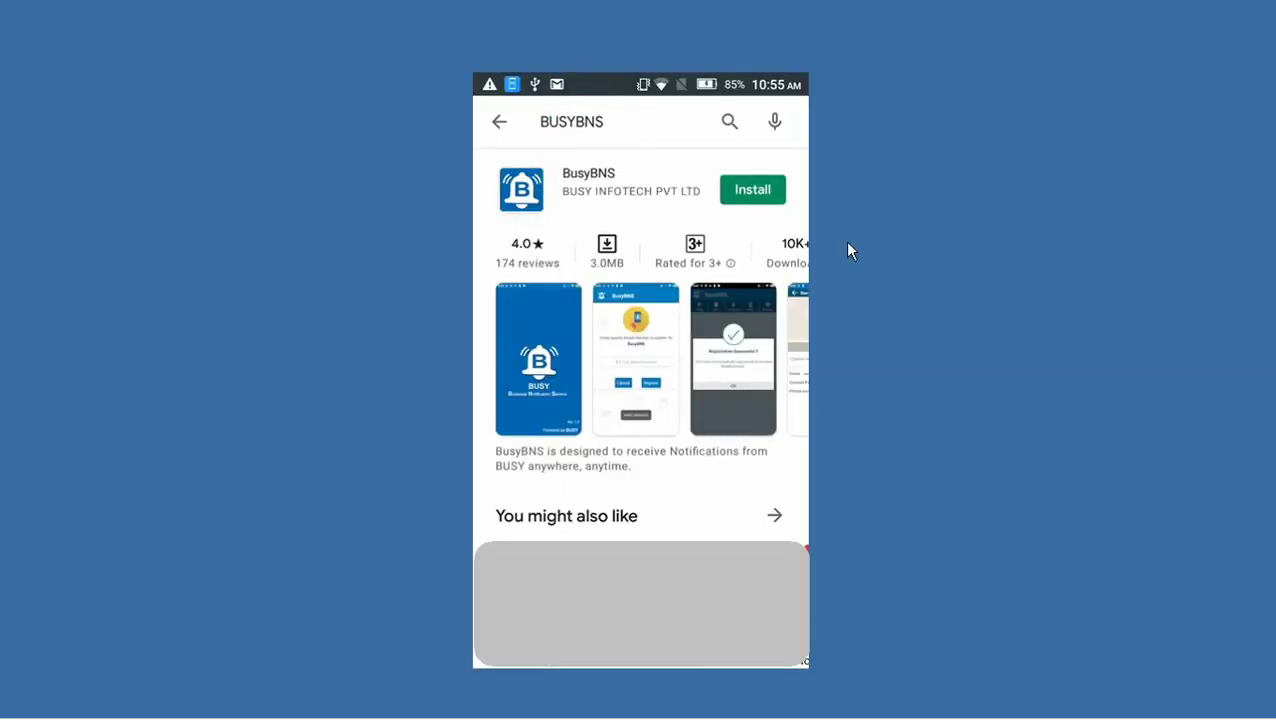
click(752, 195)
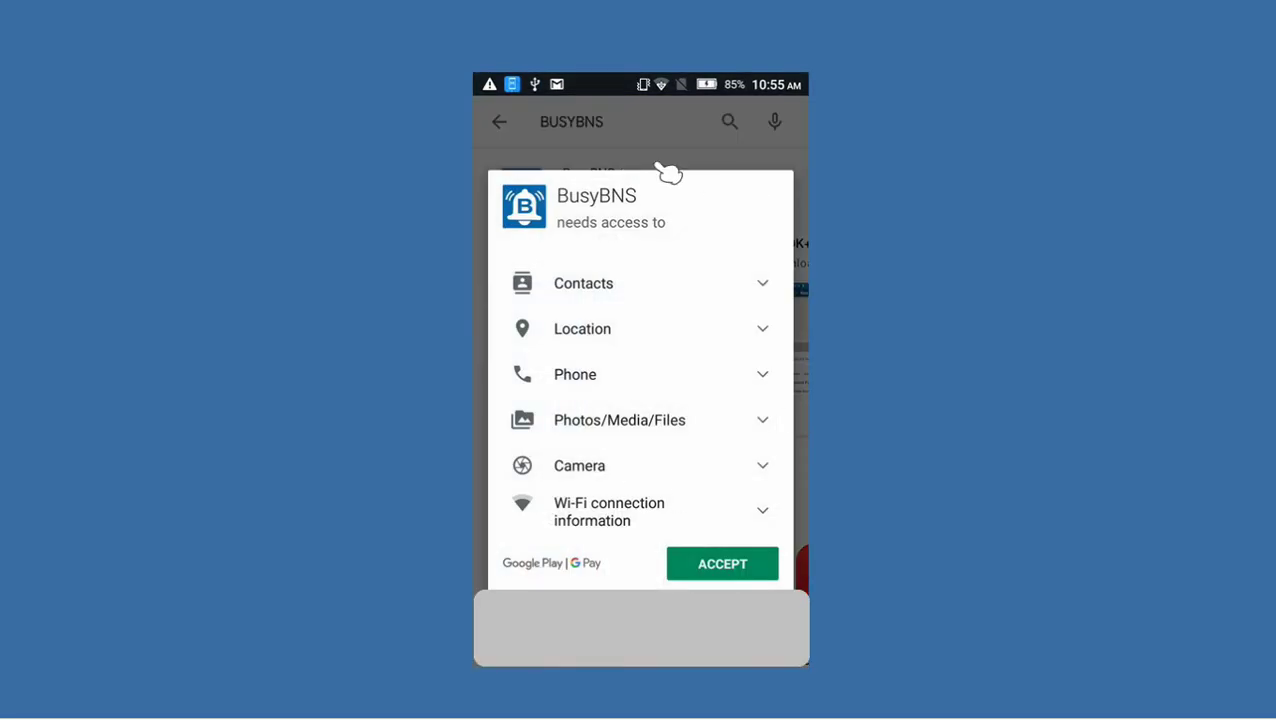
click(700, 566)
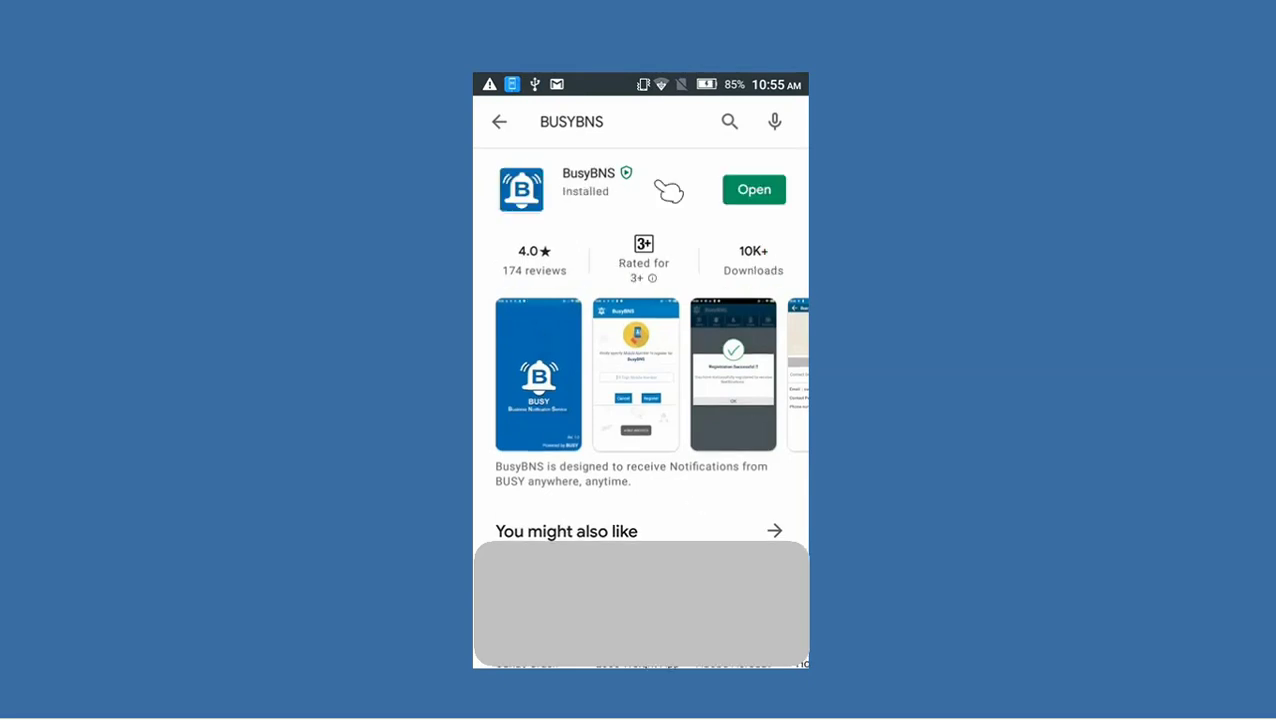
click(654, 699)
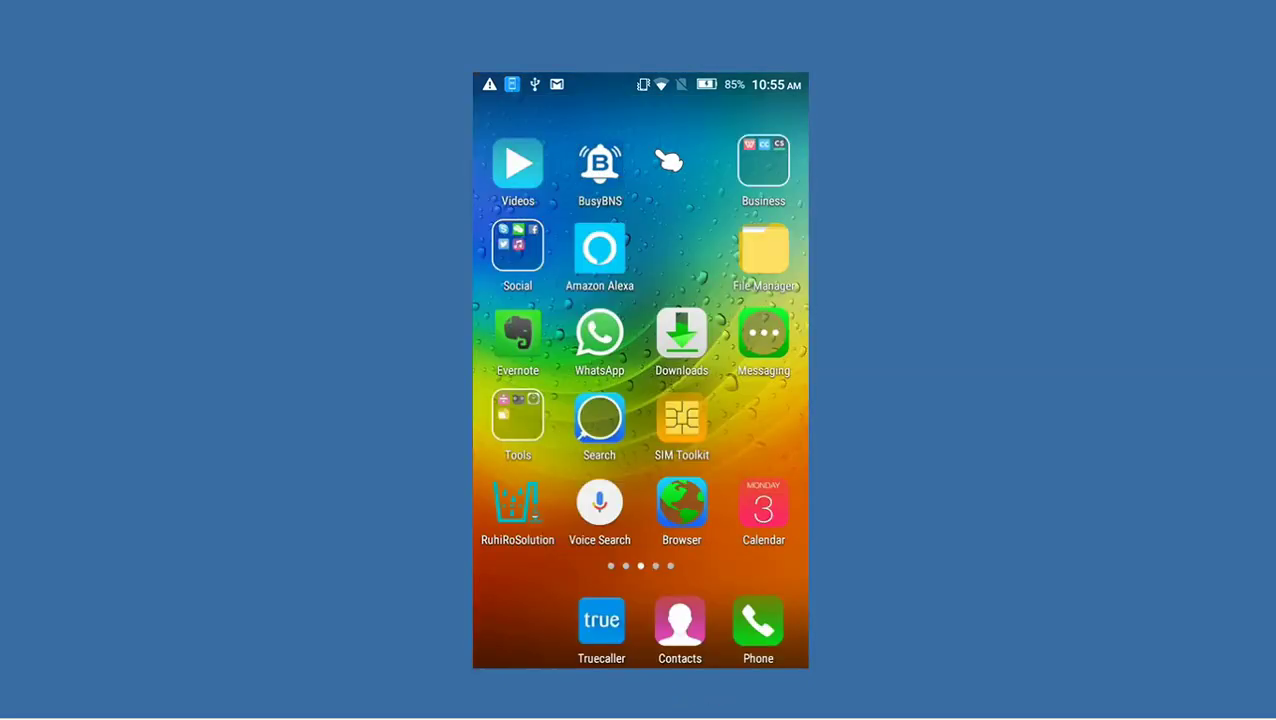
Launch BusyBNS and register the phone's mobile number, dismissing the OTP-sent notice.
click(593, 170)
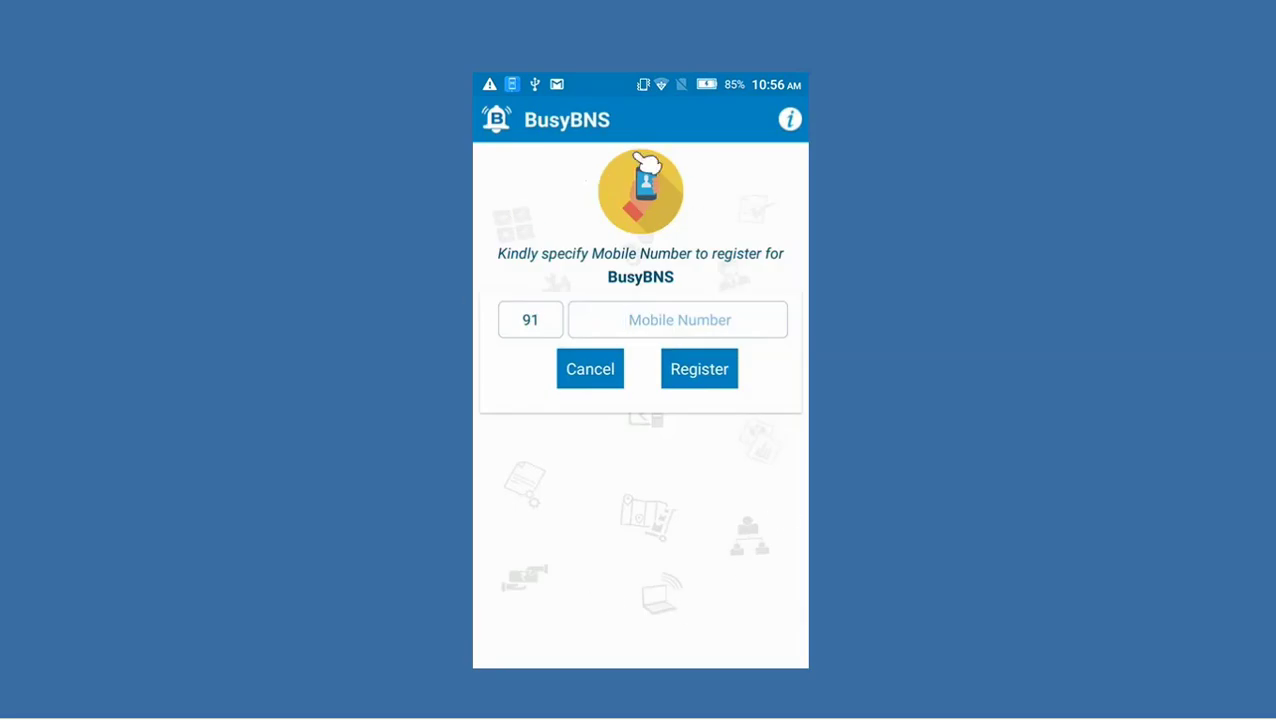
click(672, 336)
text(9999999999)
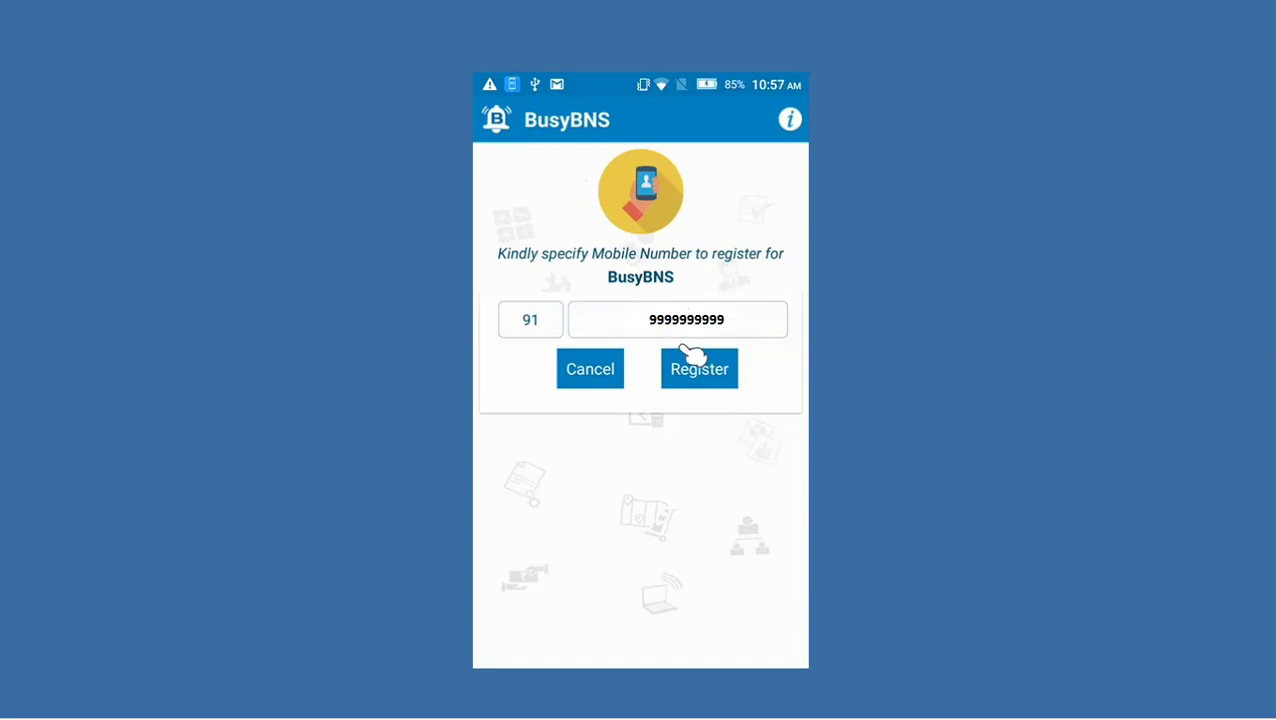
click(705, 372)
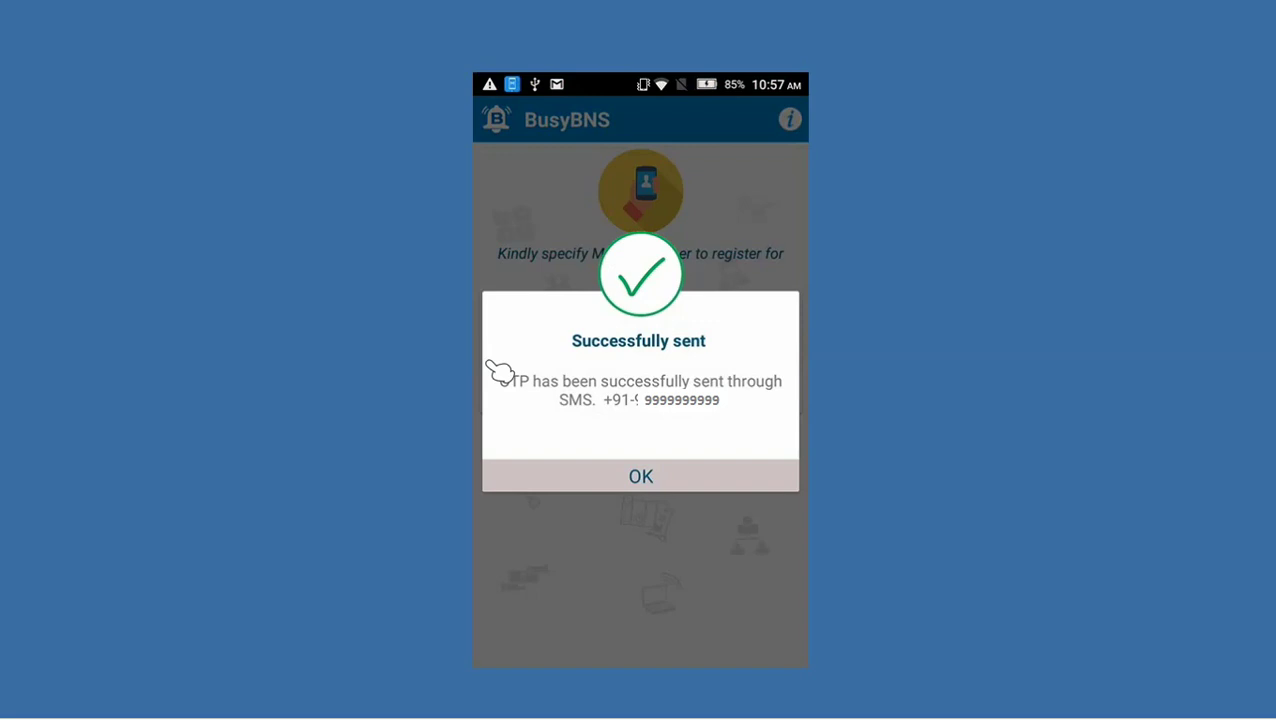
click(622, 479)
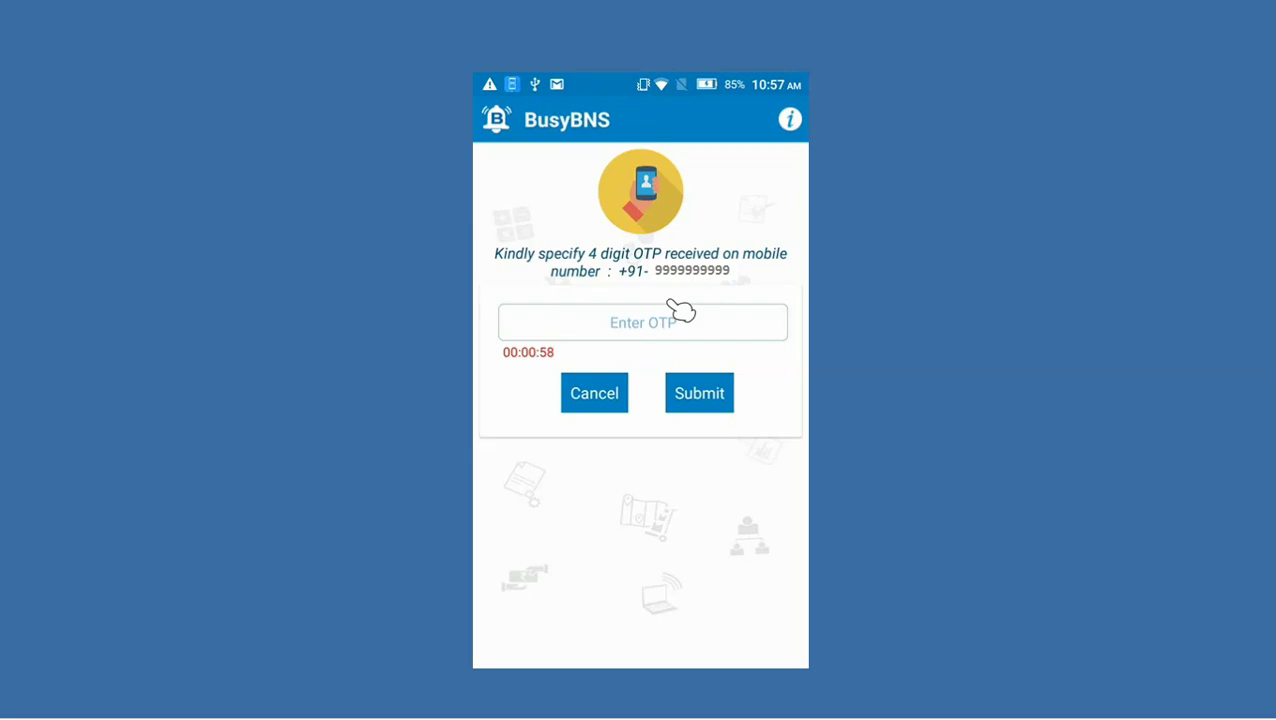
Verify the number with the received OTP and acknowledge the successful registration.
click(678, 320)
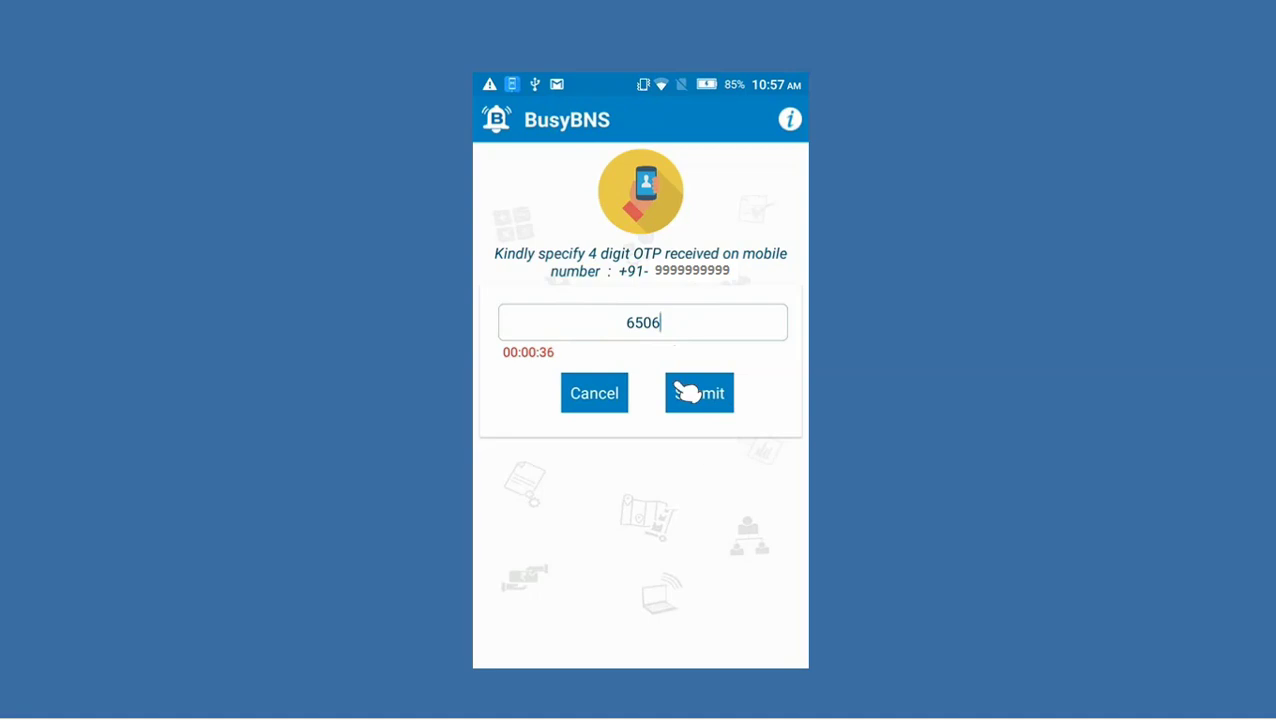
click(695, 396)
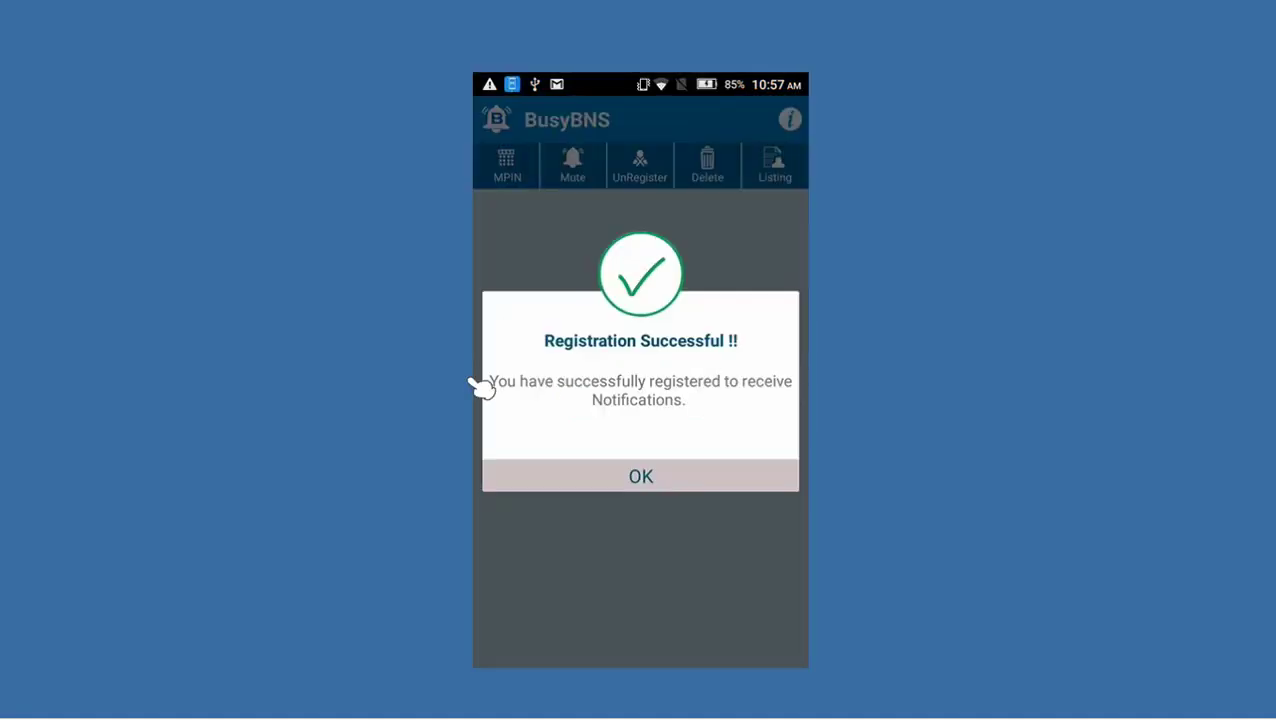
click(640, 480)
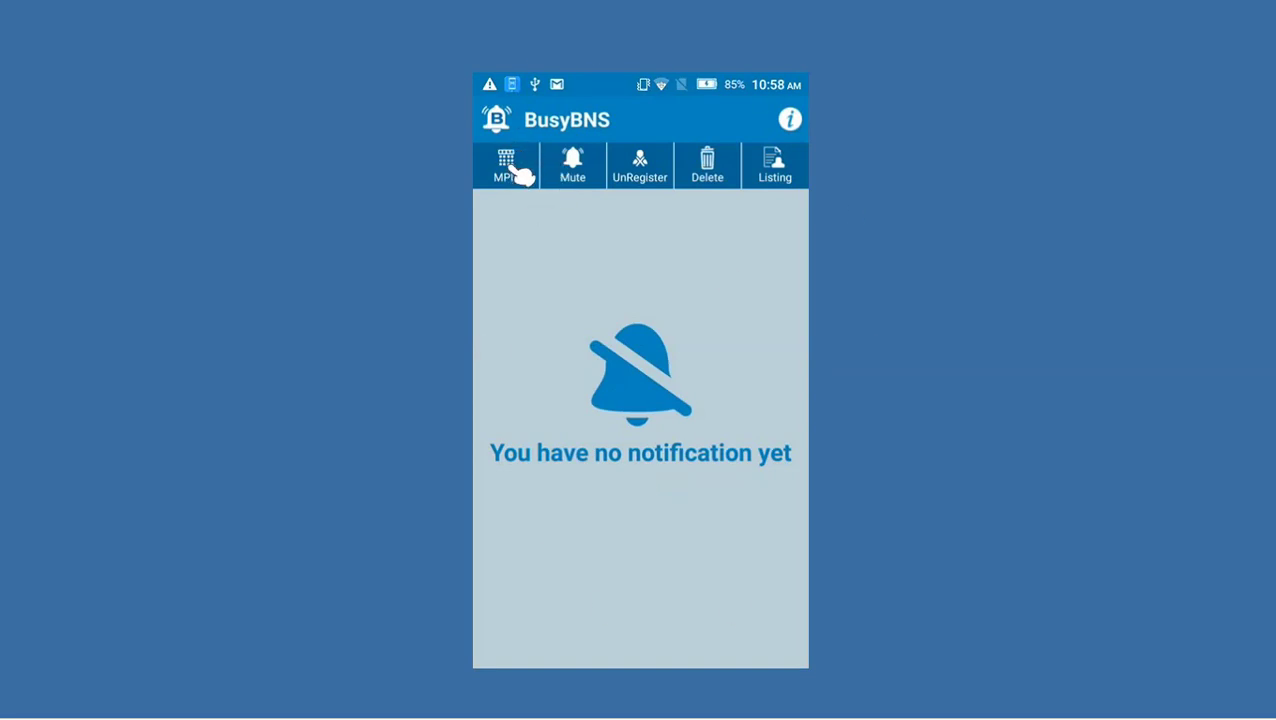
Create a four-digit MPIN for the BusyBNS app.
click(513, 170)
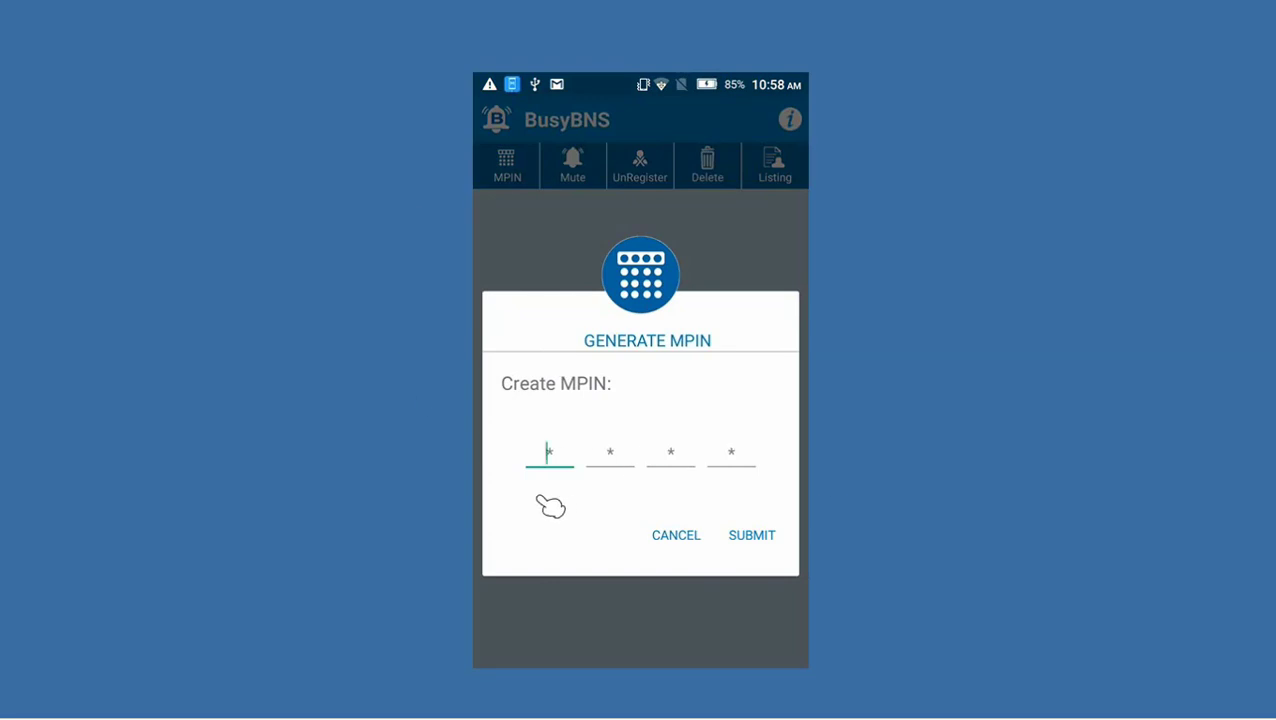
text(1111)
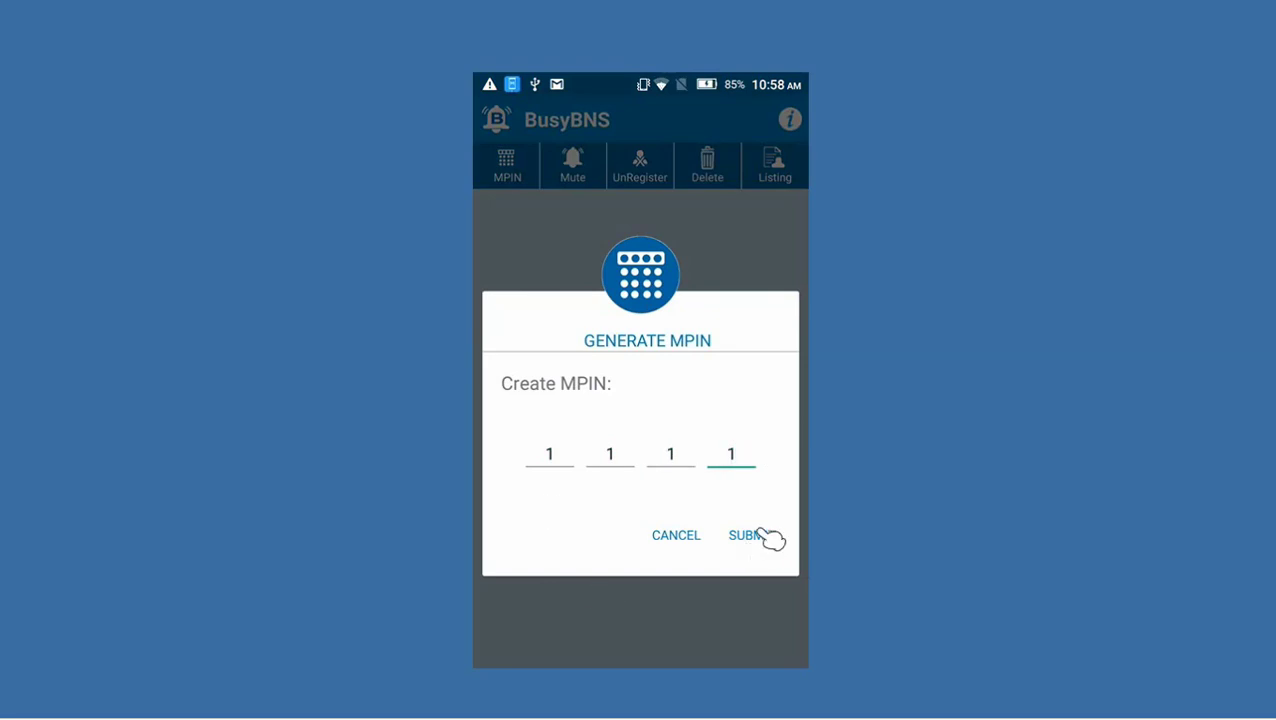
click(760, 535)
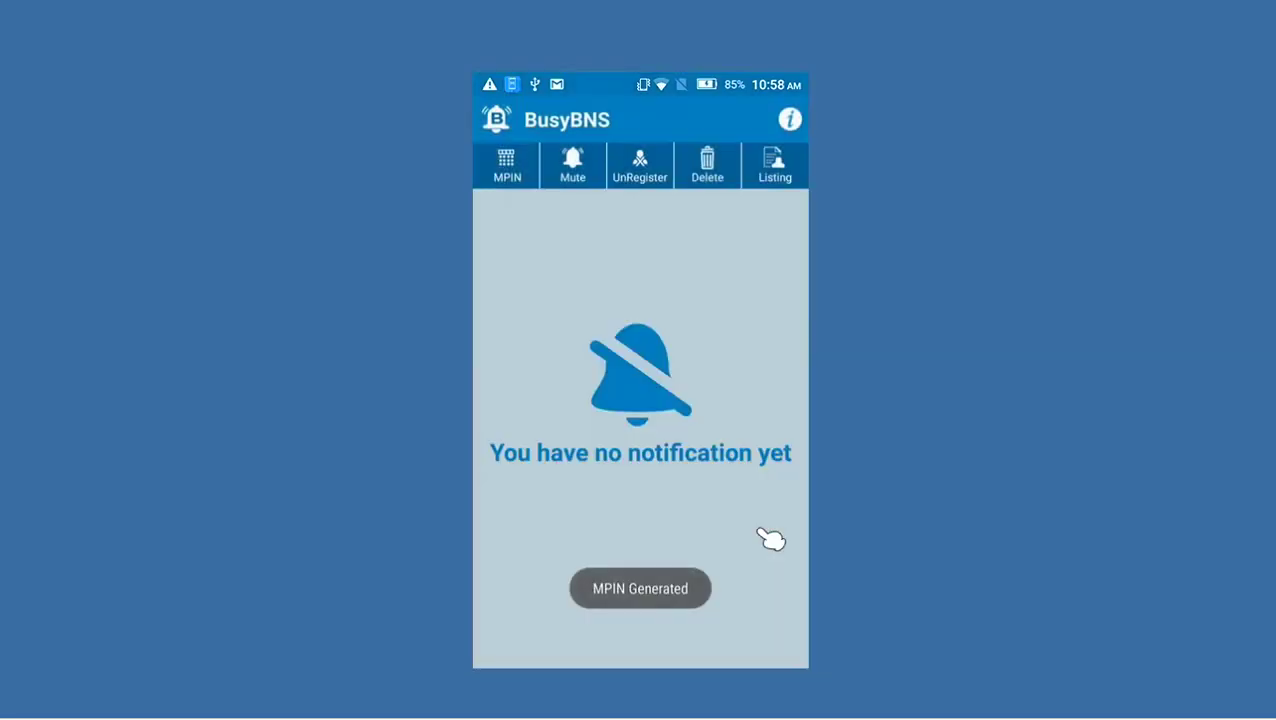
Mute notifications temporarily, then un-mute them again, confirming each change.
click(580, 174)
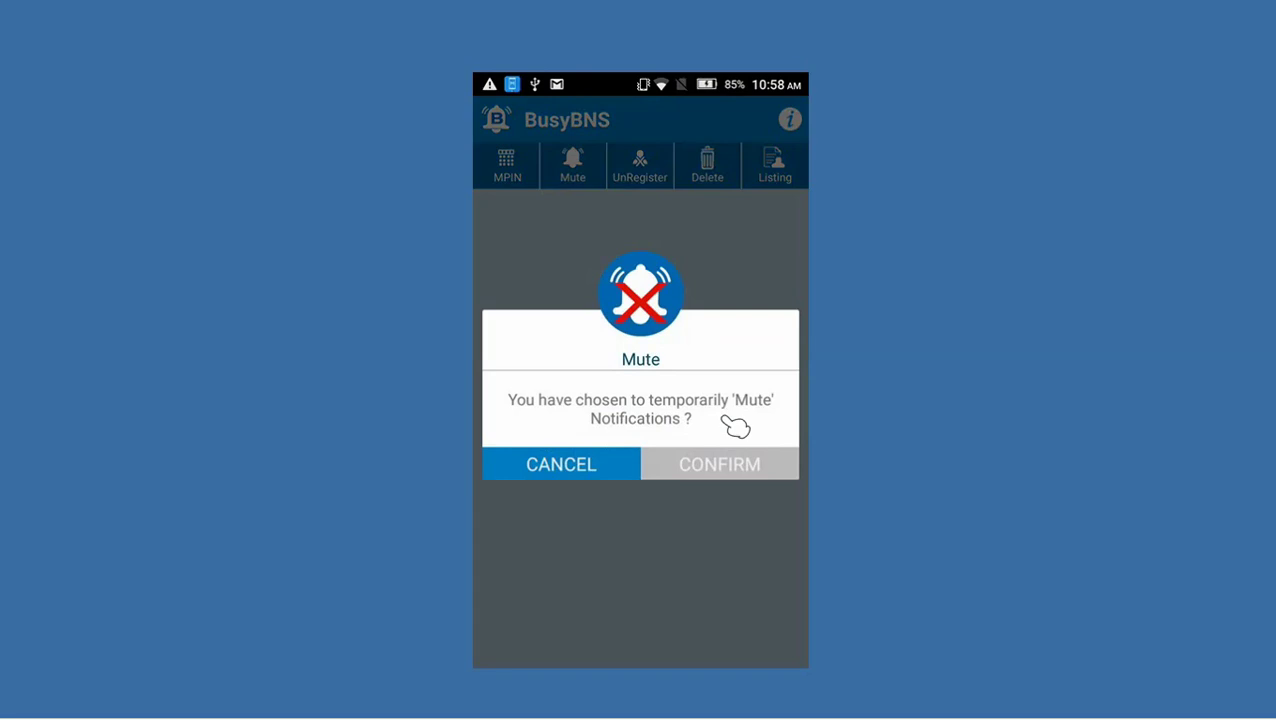
click(733, 465)
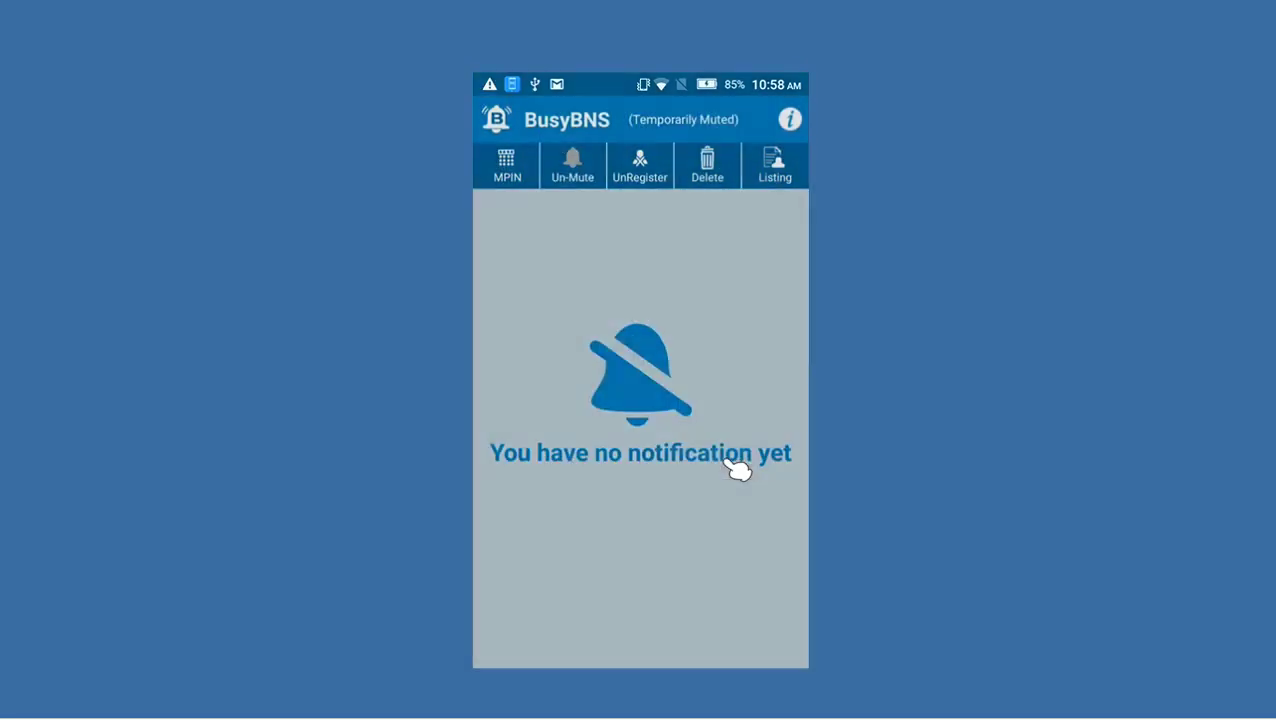
click(585, 165)
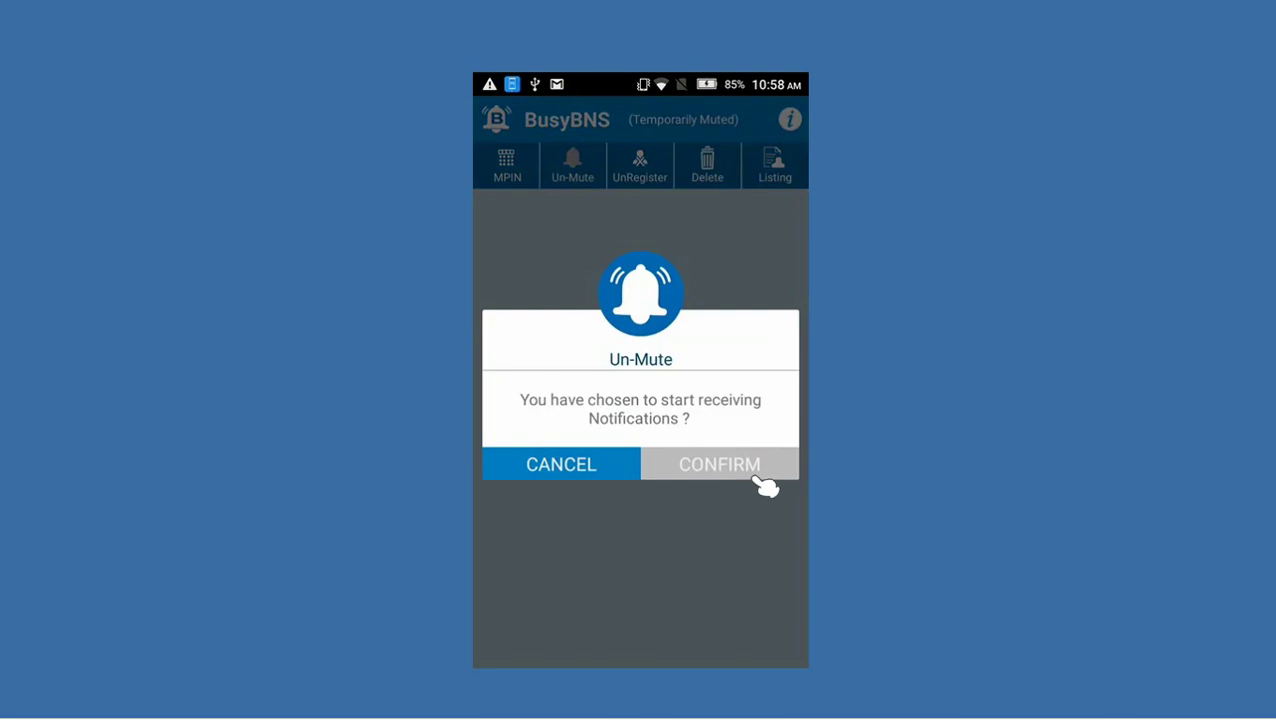
click(740, 466)
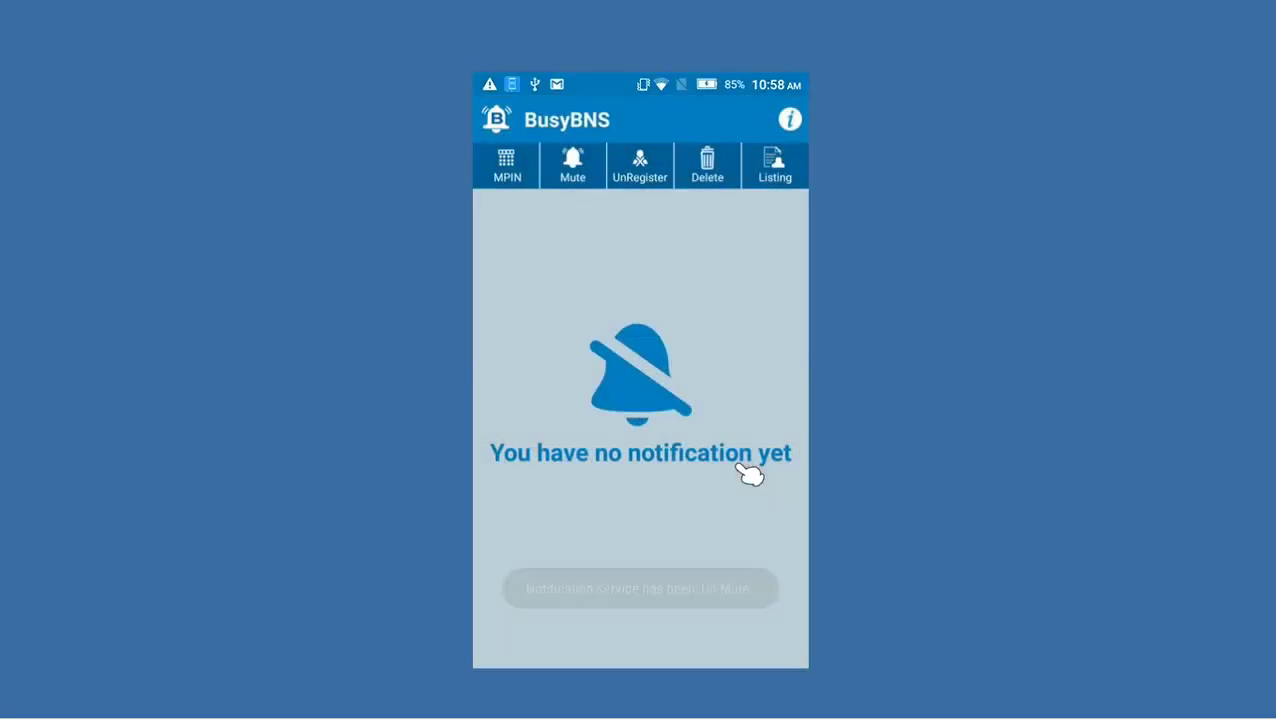
Cancel the UnRegister prompt to keep the registration, then view the app's help information.
click(652, 165)
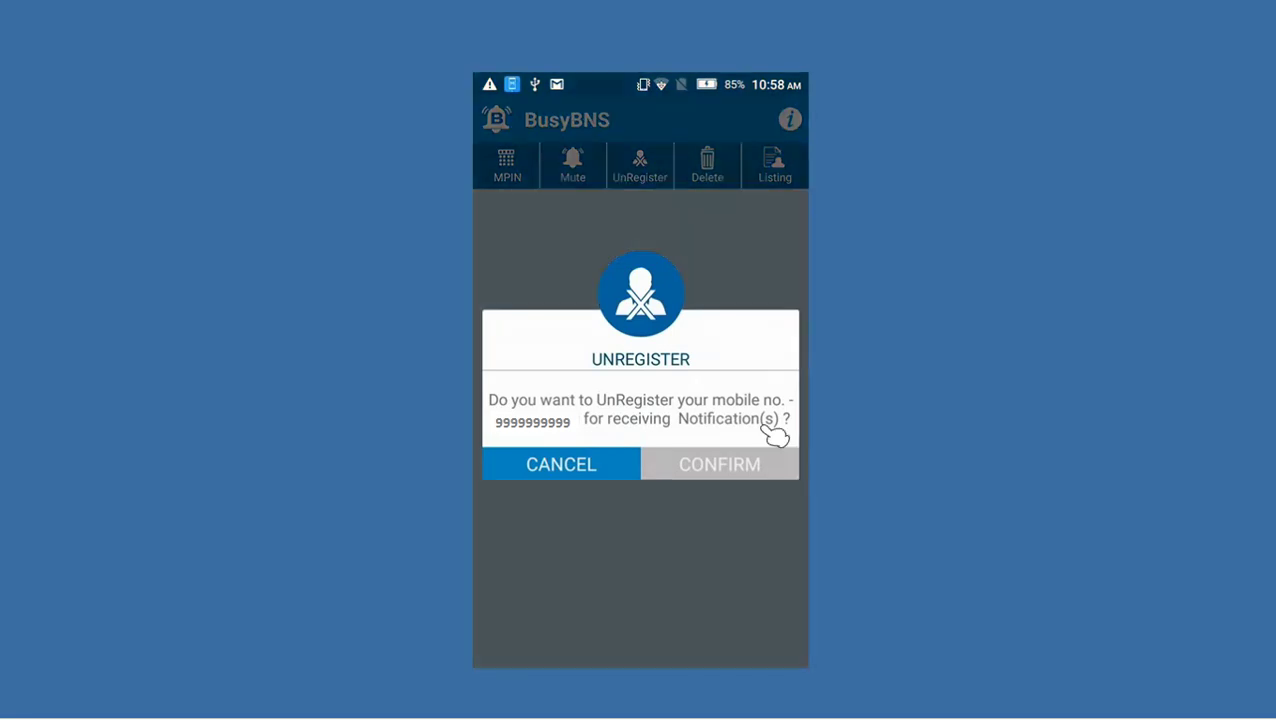
click(612, 468)
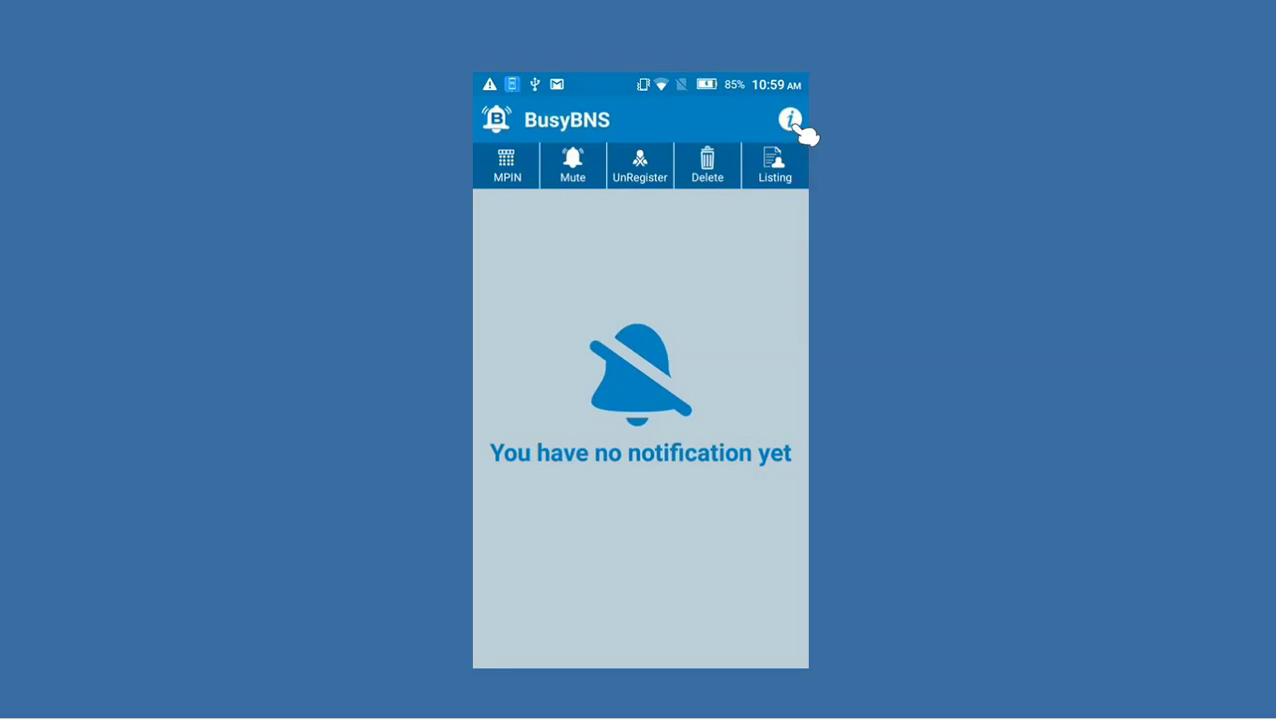
click(791, 120)
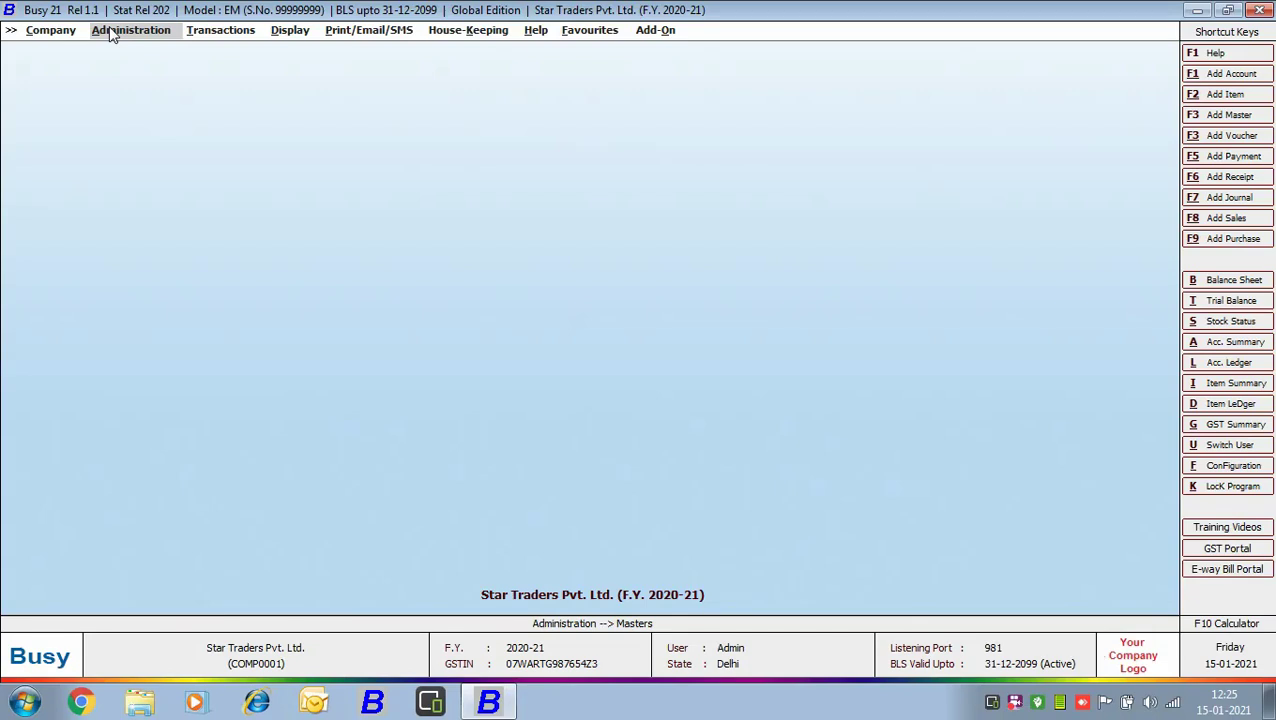
Review the BDEP configuration under Features / Options > General, then select Voucher Series Configuration.
click(113, 33)
click(127, 64)
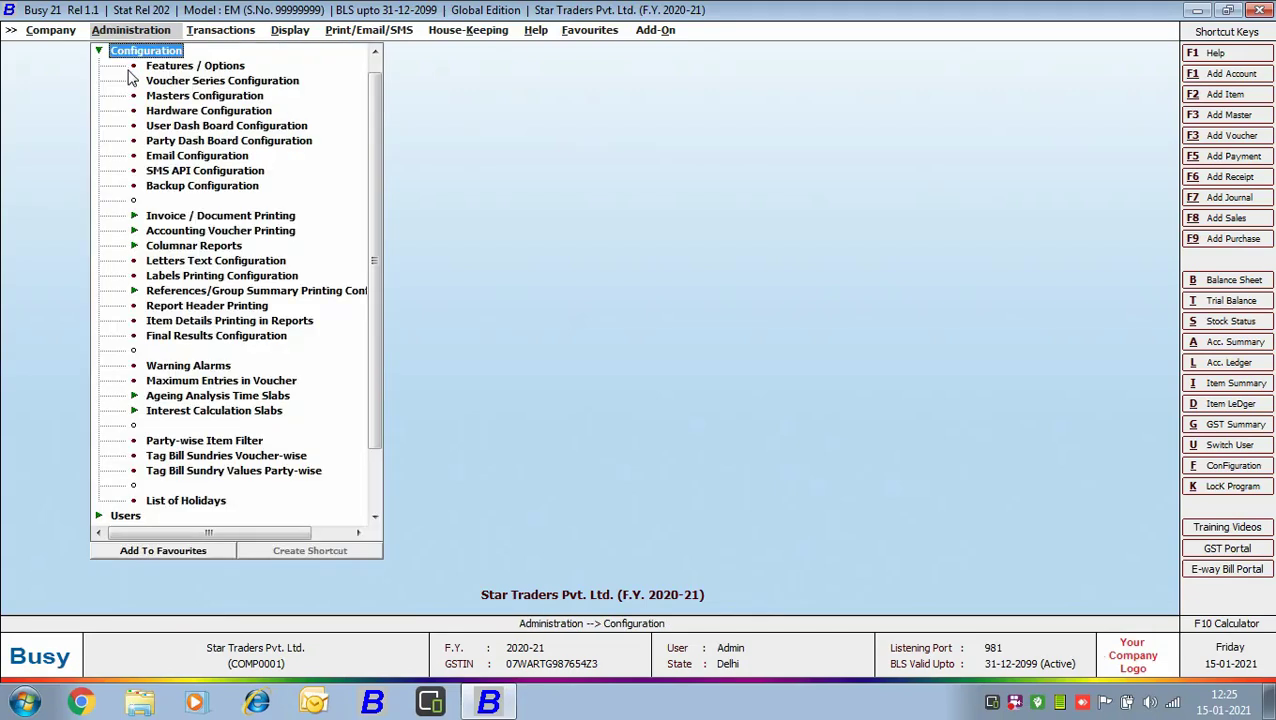
click(165, 70)
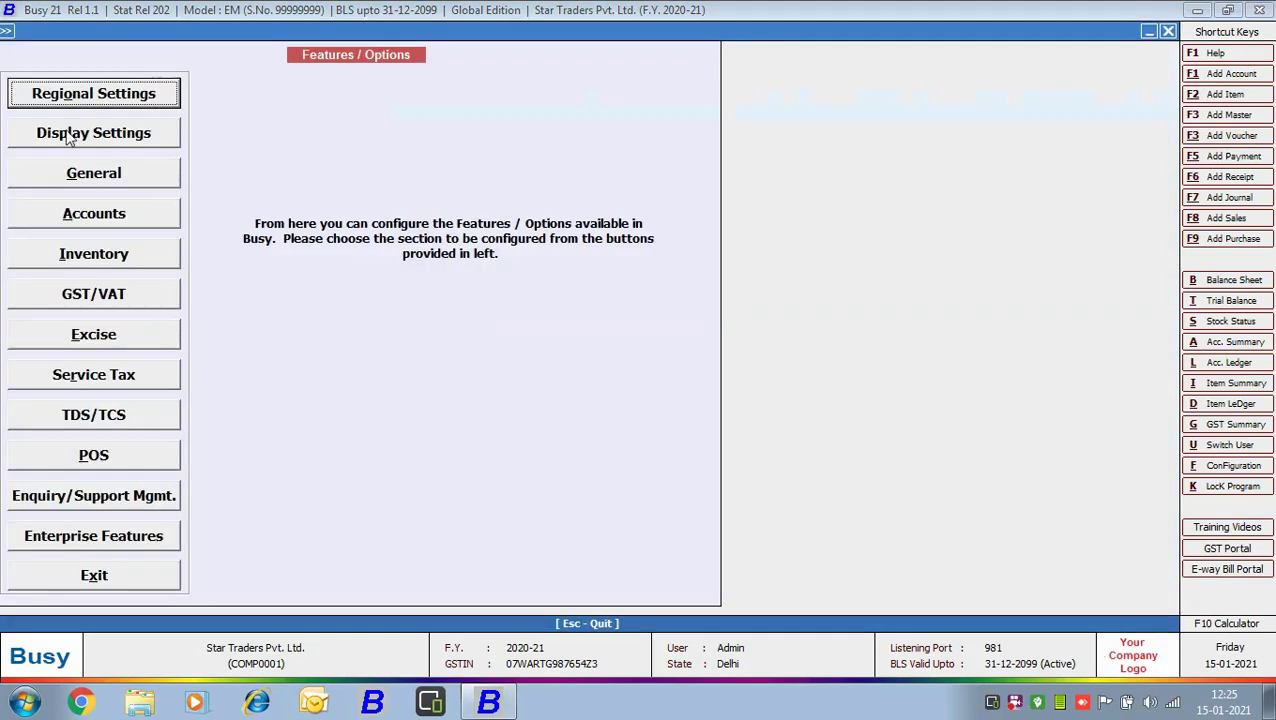
click(105, 175)
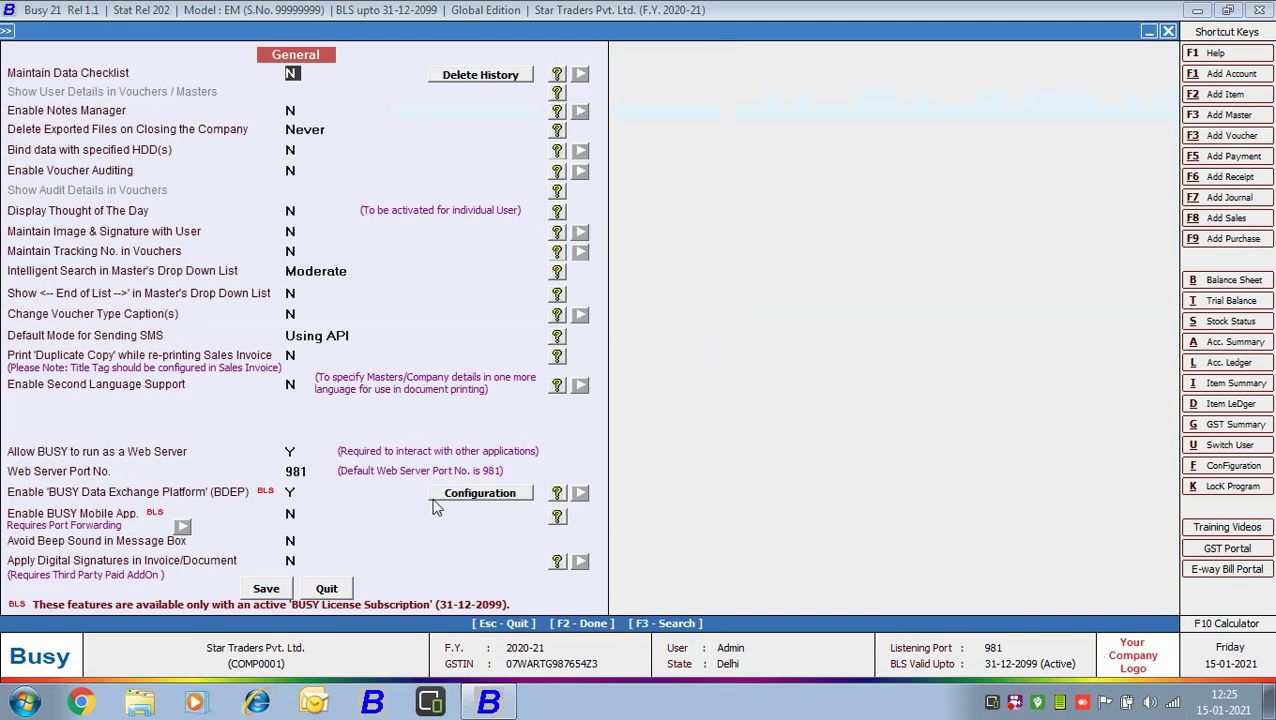
click(485, 494)
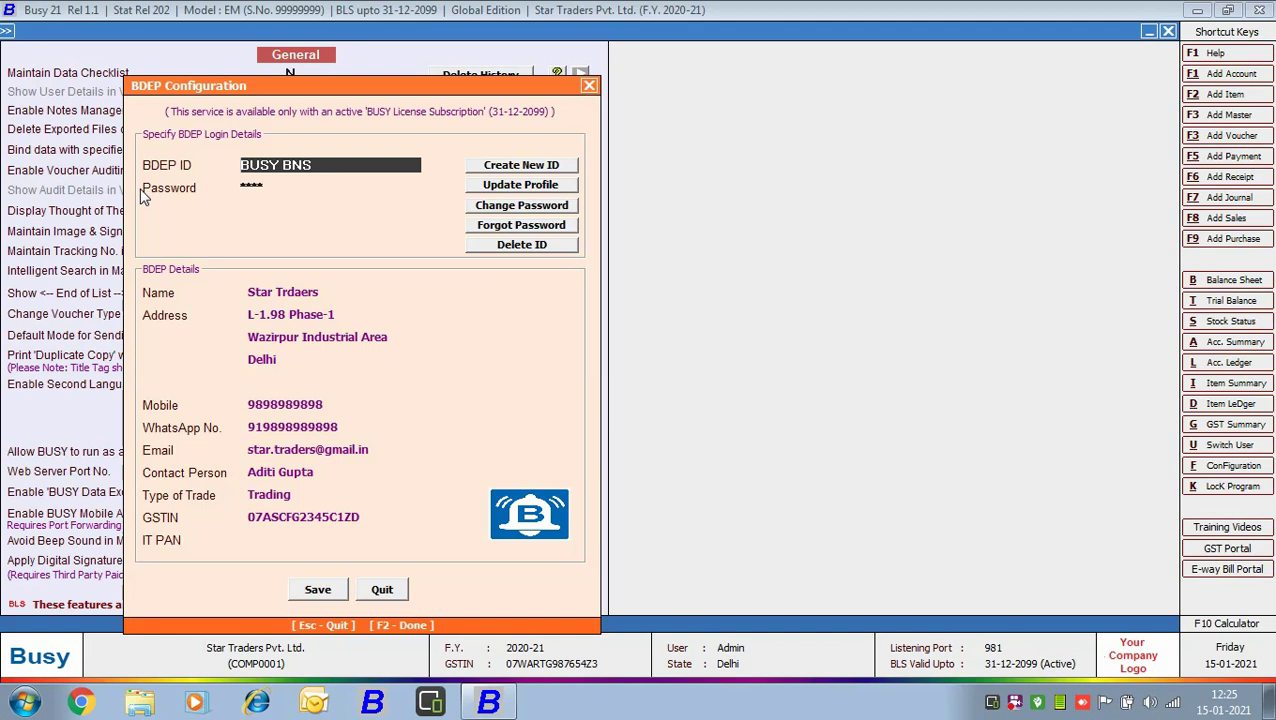
key(Escape)
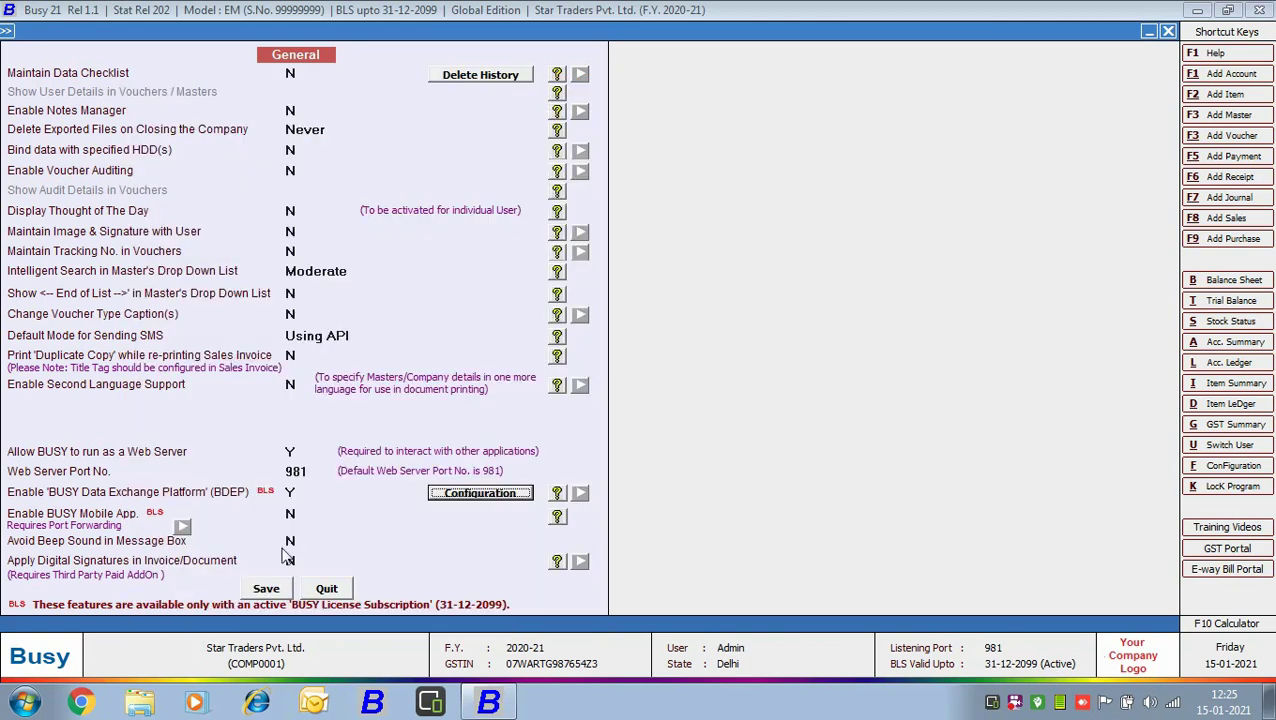
click(303, 591)
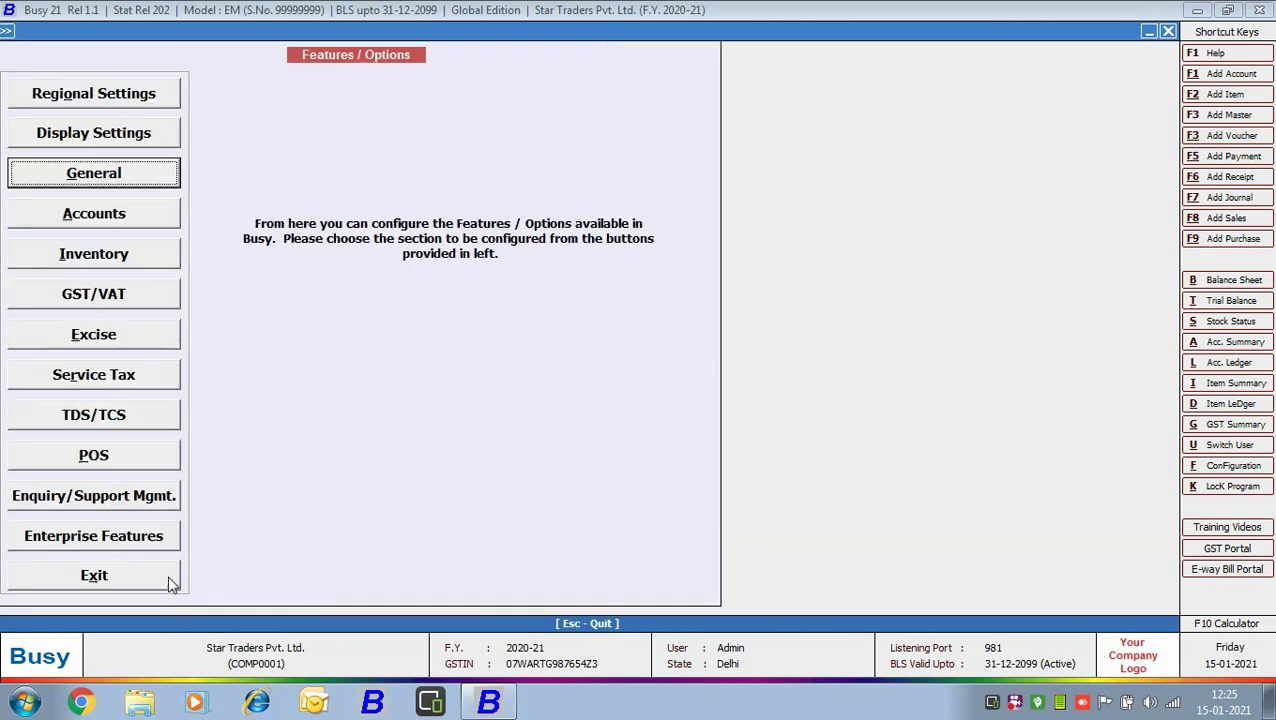
click(168, 580)
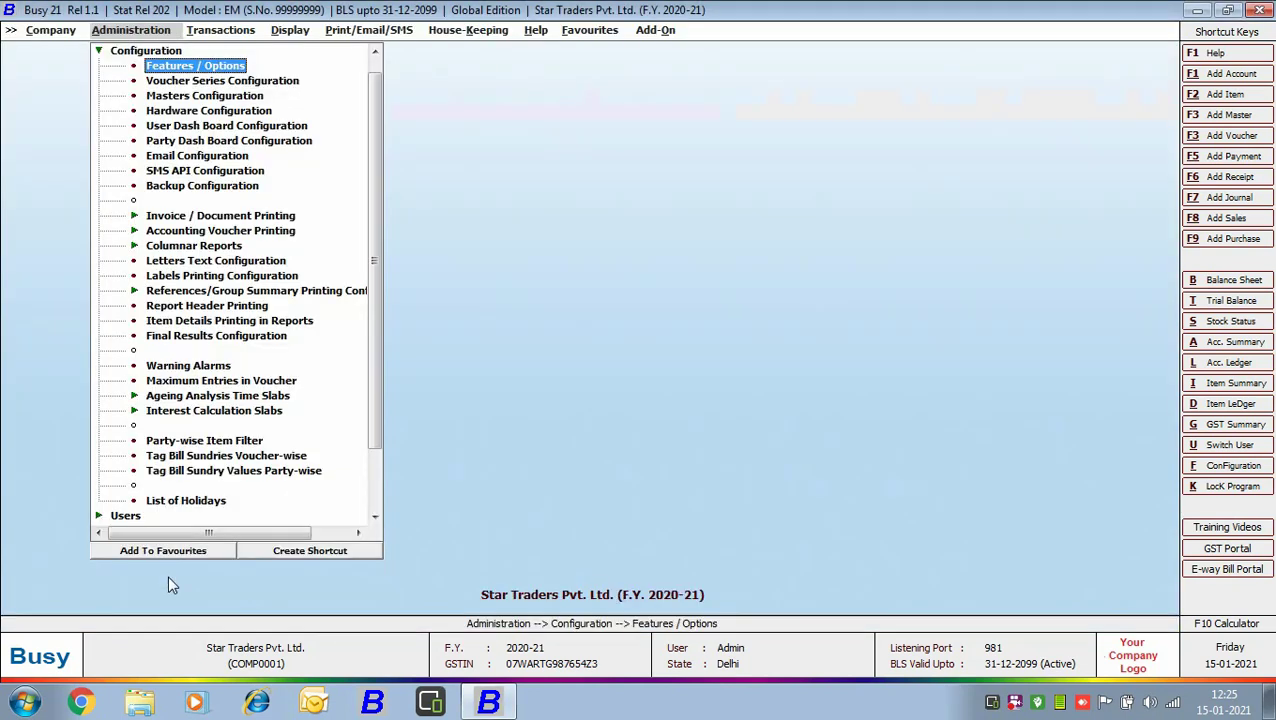
click(176, 84)
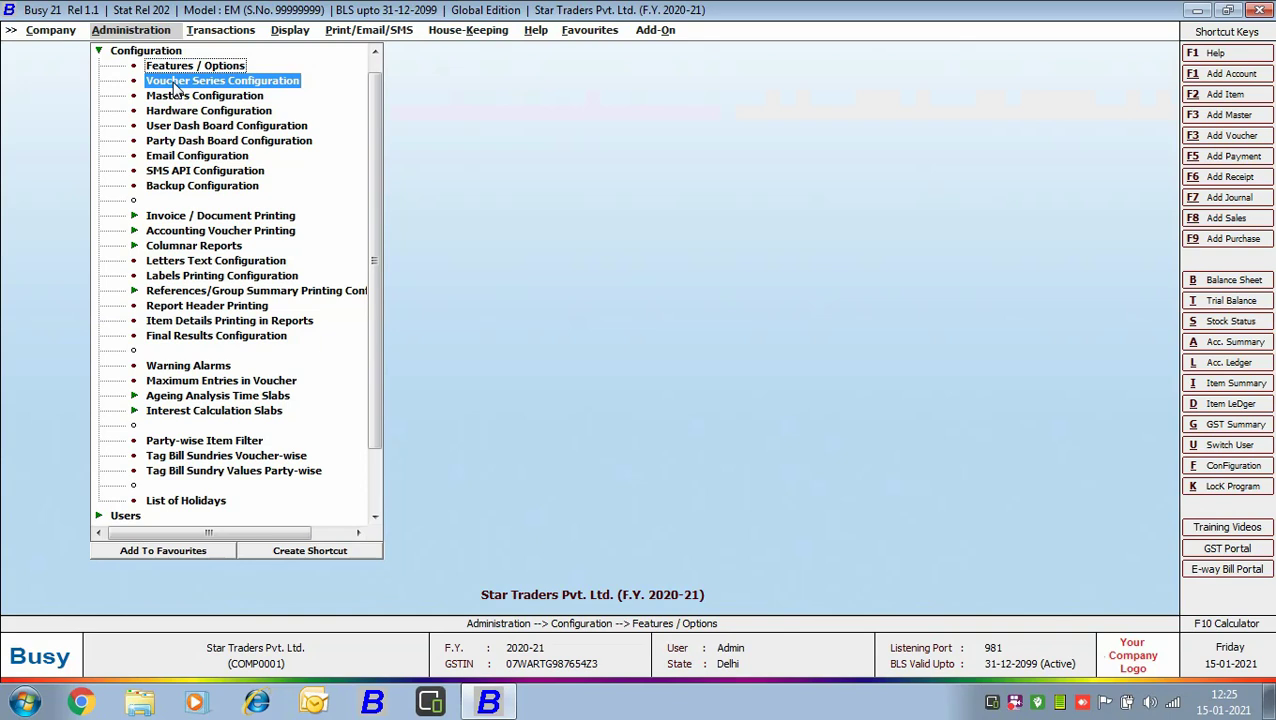
Set Send Notification to BusyBNS After Saving to Y for Sales > Main and open its notification details.
double_click(176, 84)
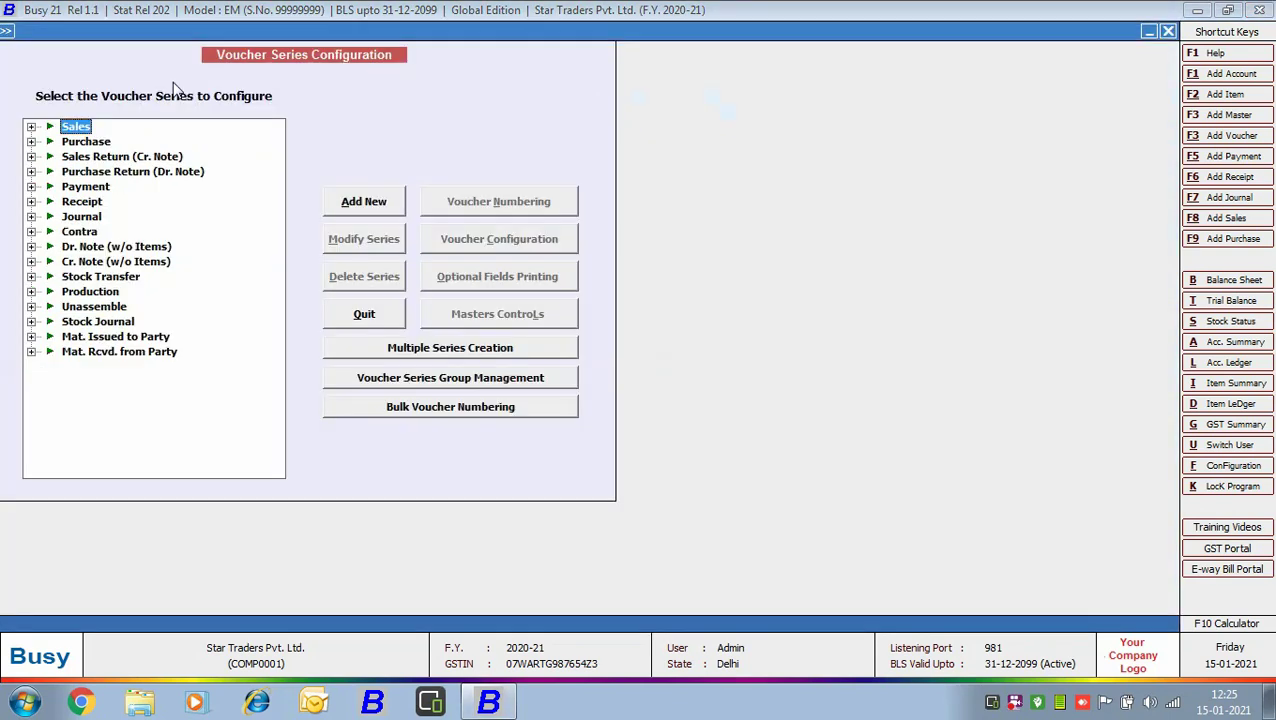
key(Right)
click(97, 145)
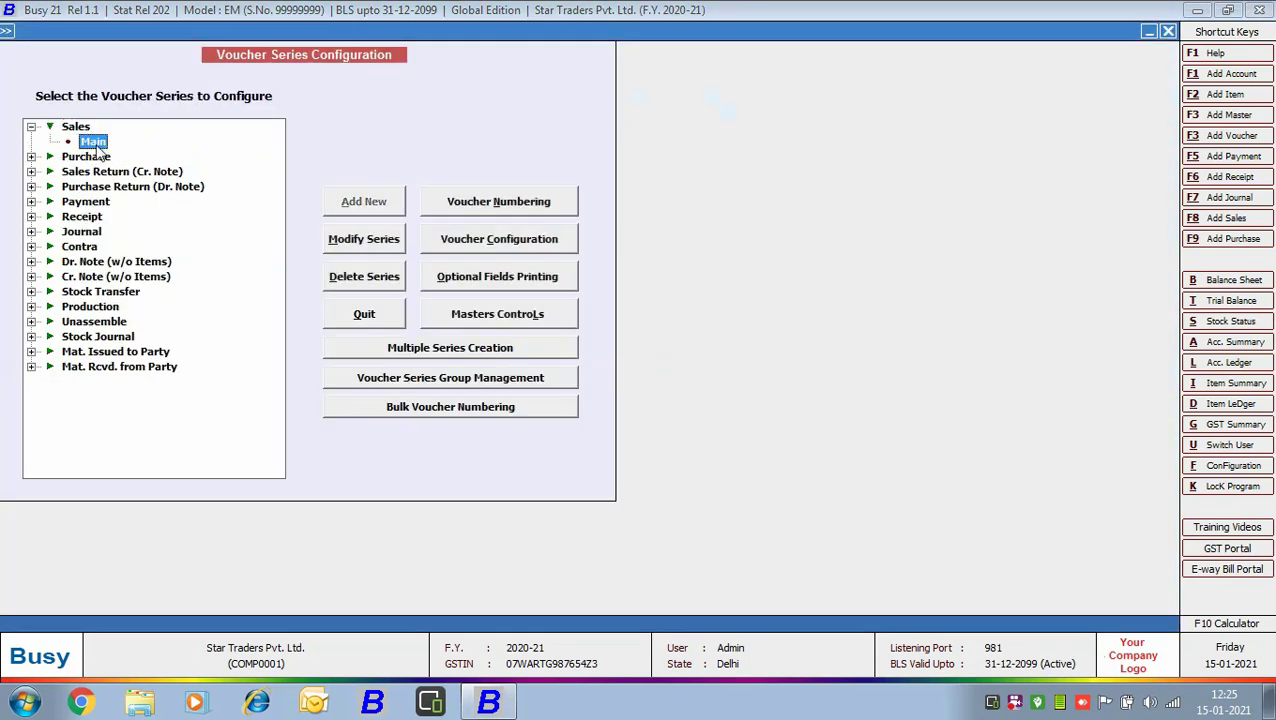
click(472, 244)
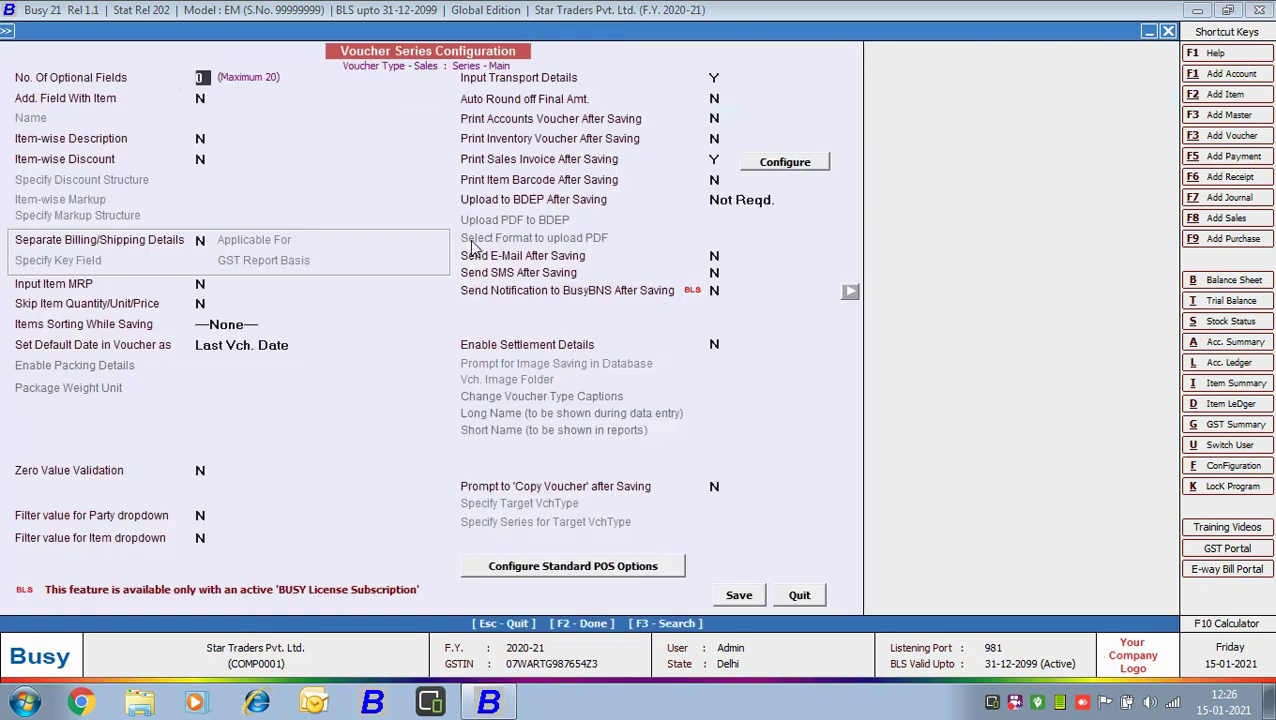
click(716, 290)
text(Y)
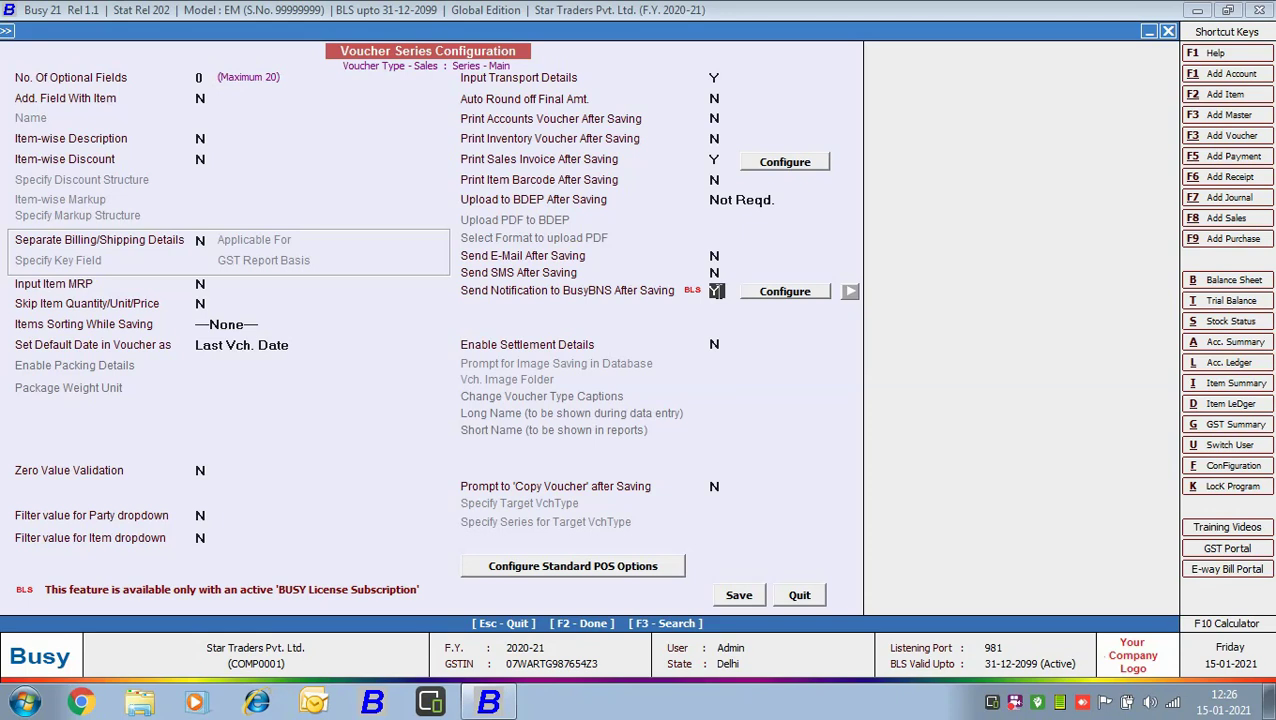
click(797, 299)
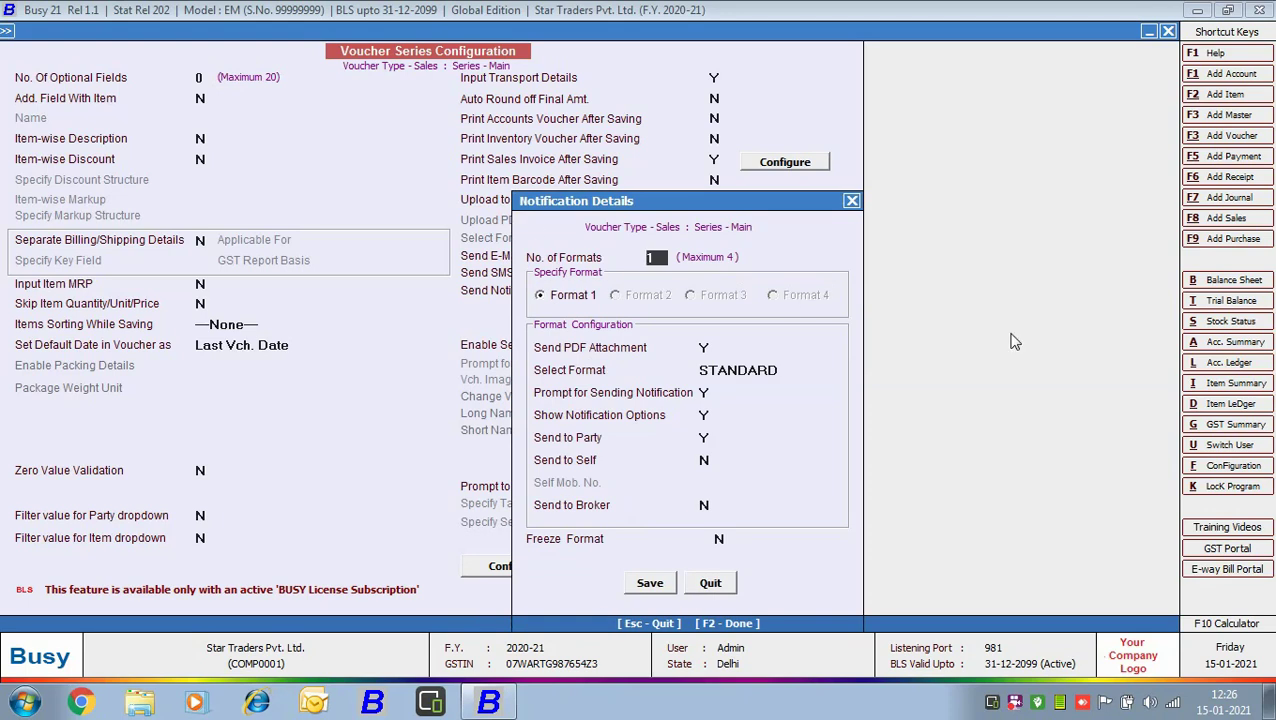
Keep notification format 1 as STANDARD and step through the display and send-to-party settings.
key(Return)
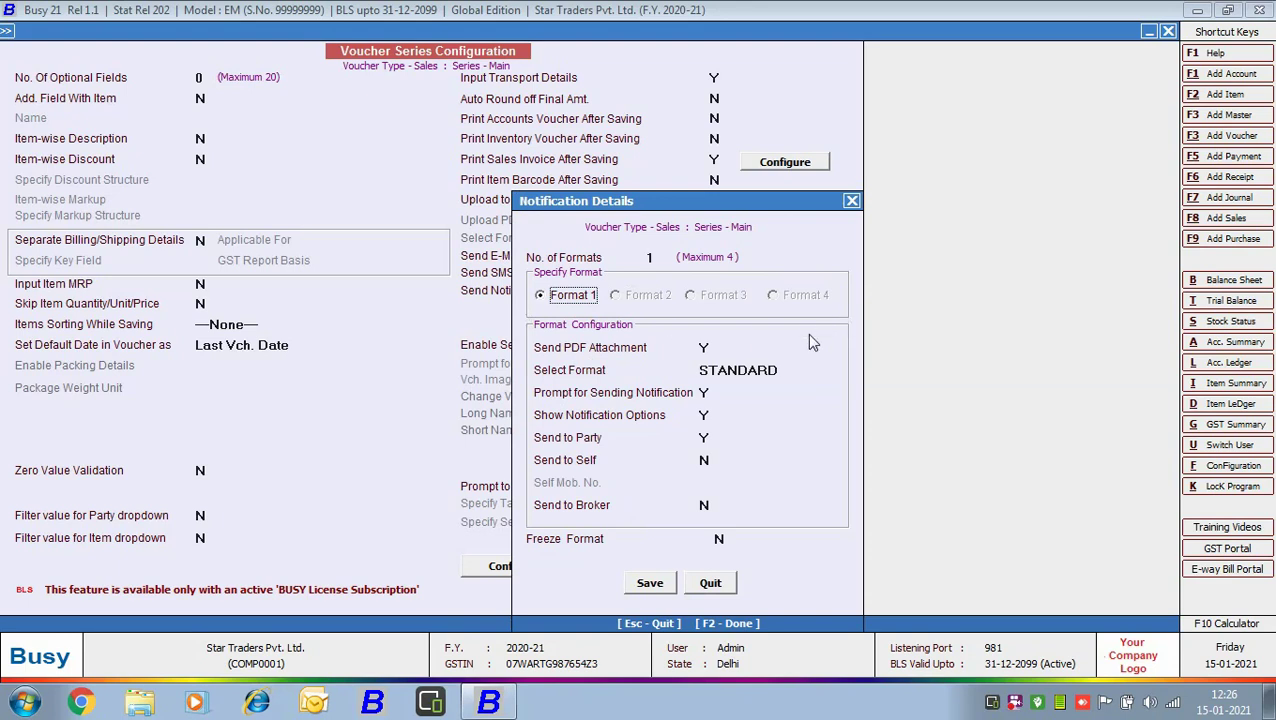
key(Return)
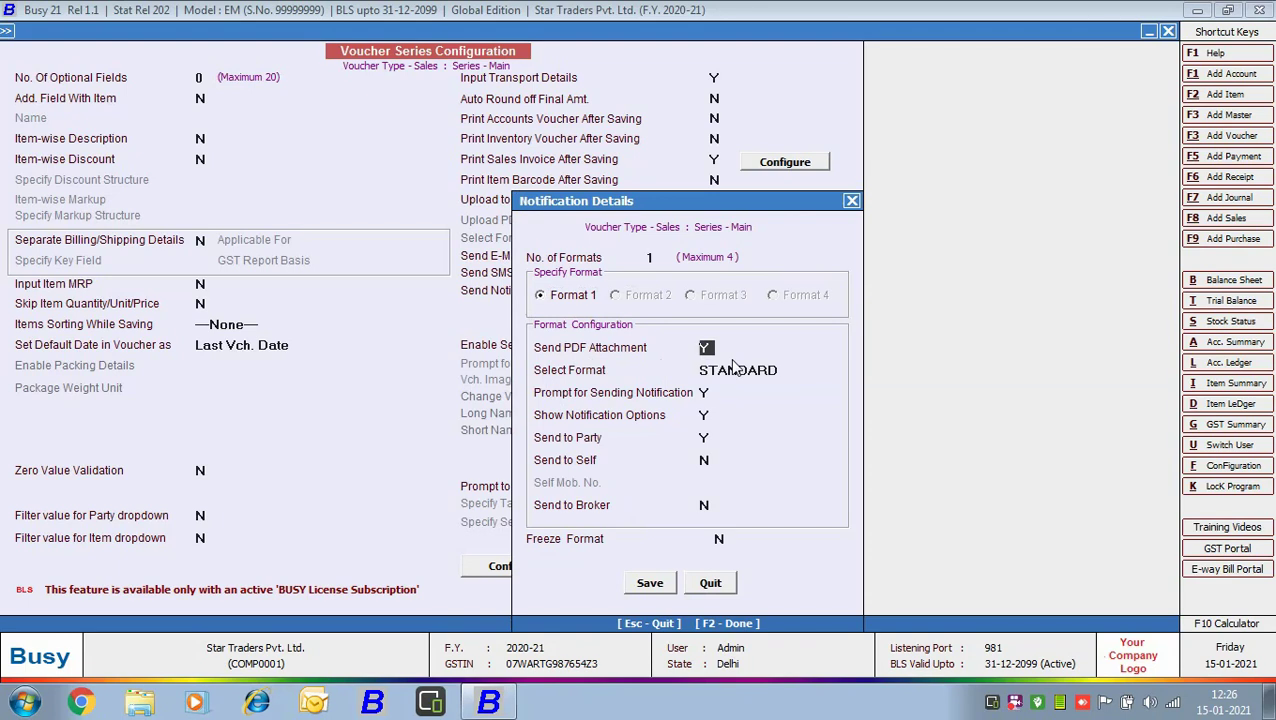
key(Return)
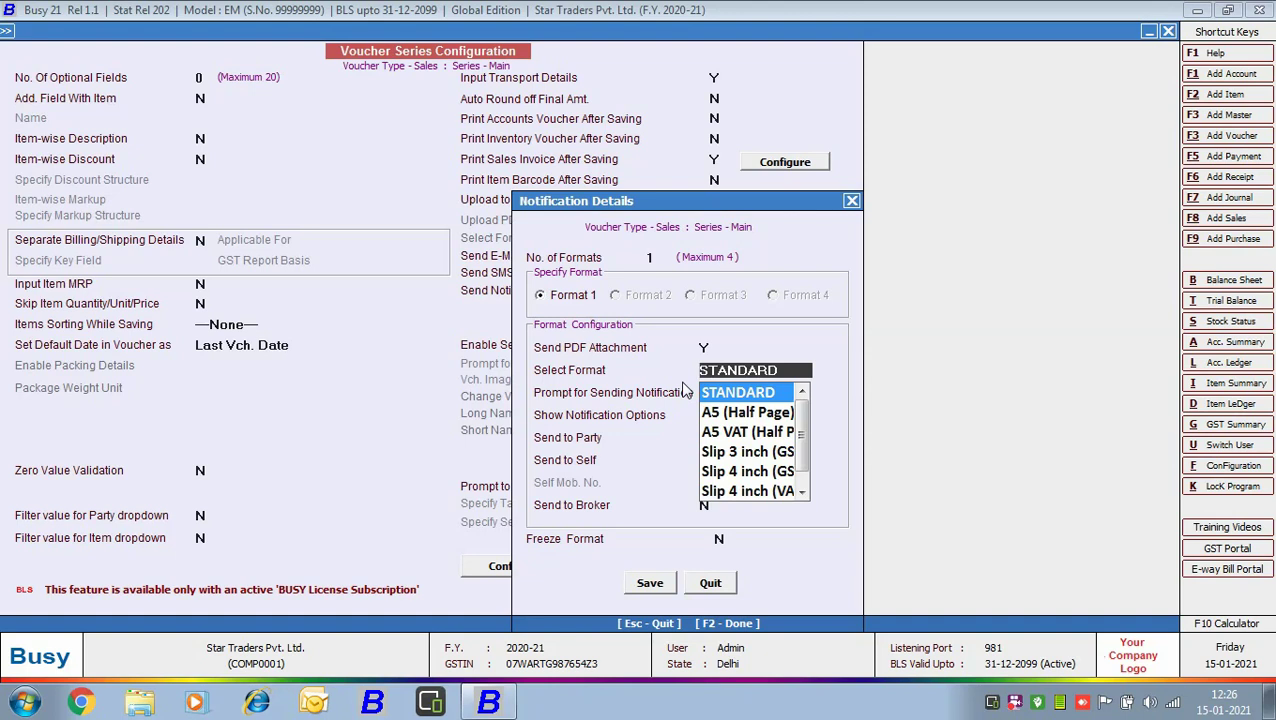
key(Return)
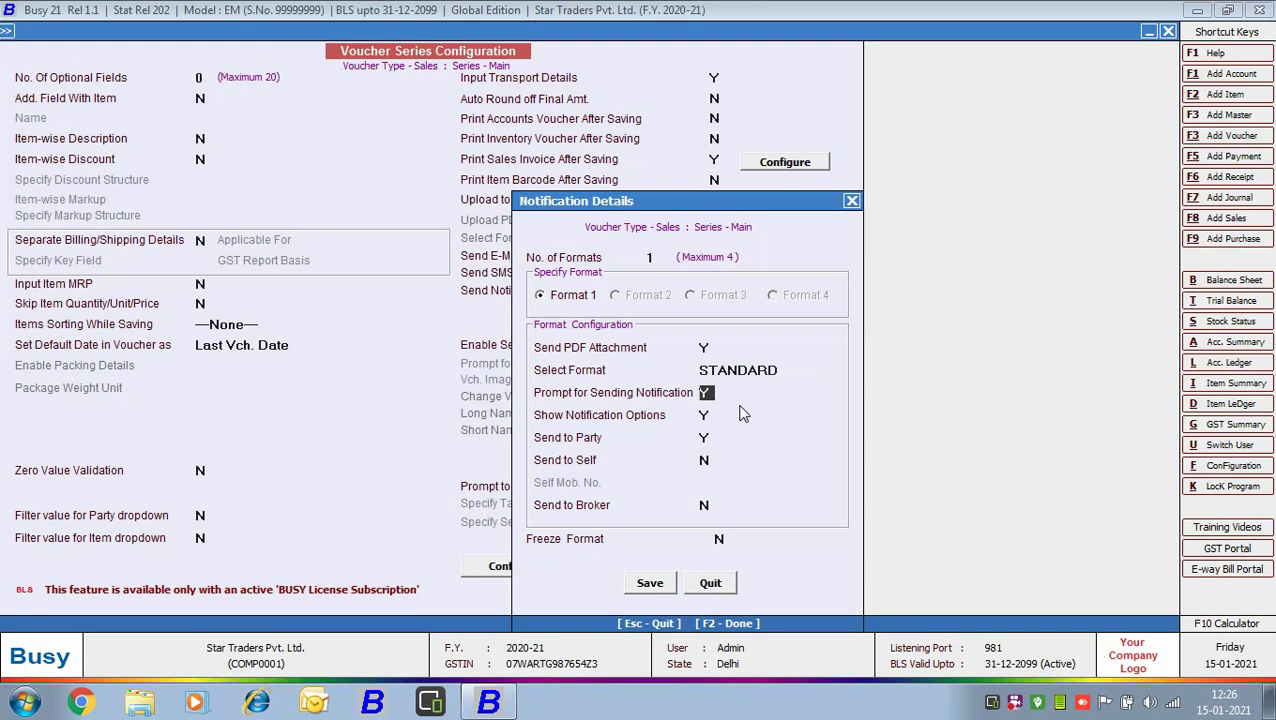
click(703, 419)
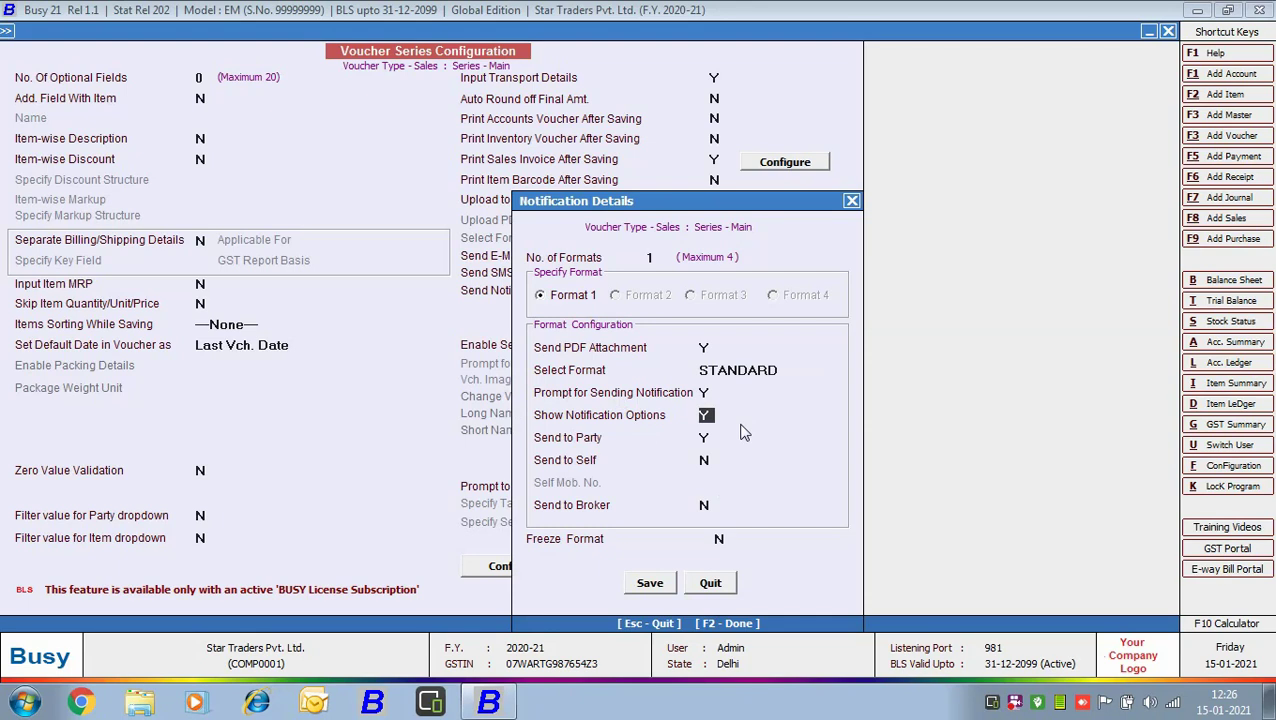
key(Return)
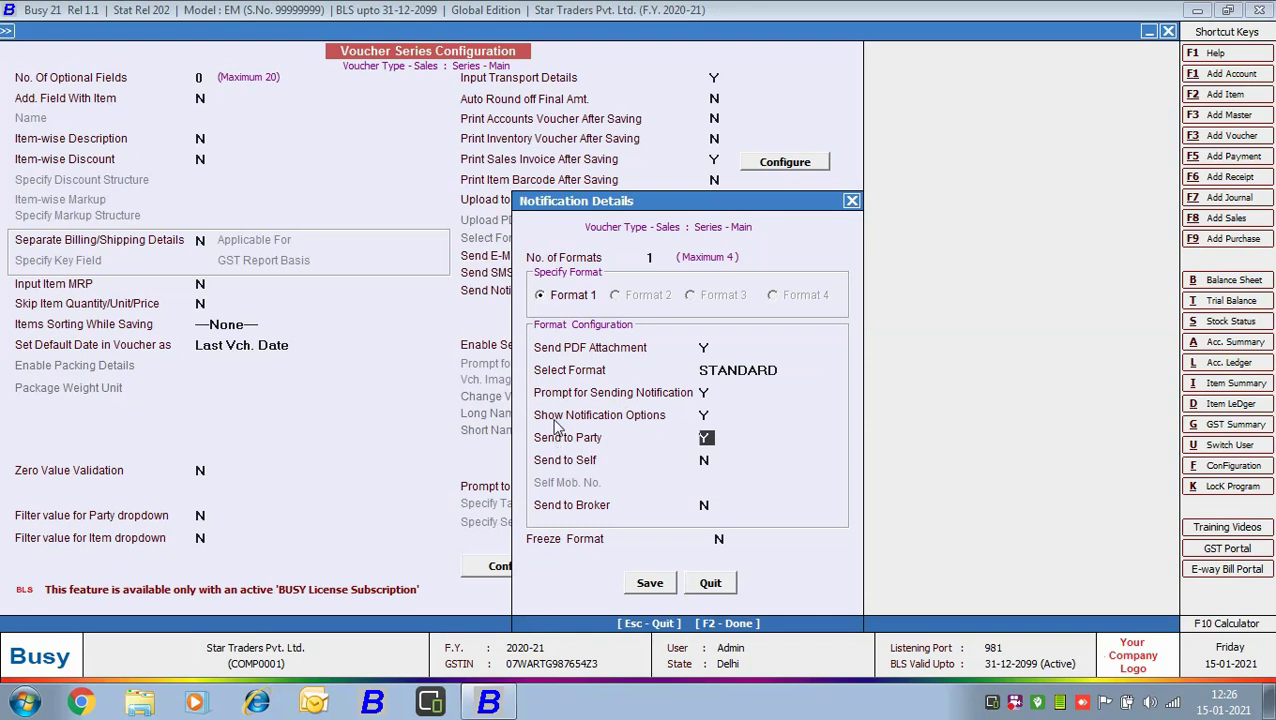
Turn on Send to Self with your own mobile number, and turn on Send to Broker.
click(705, 460)
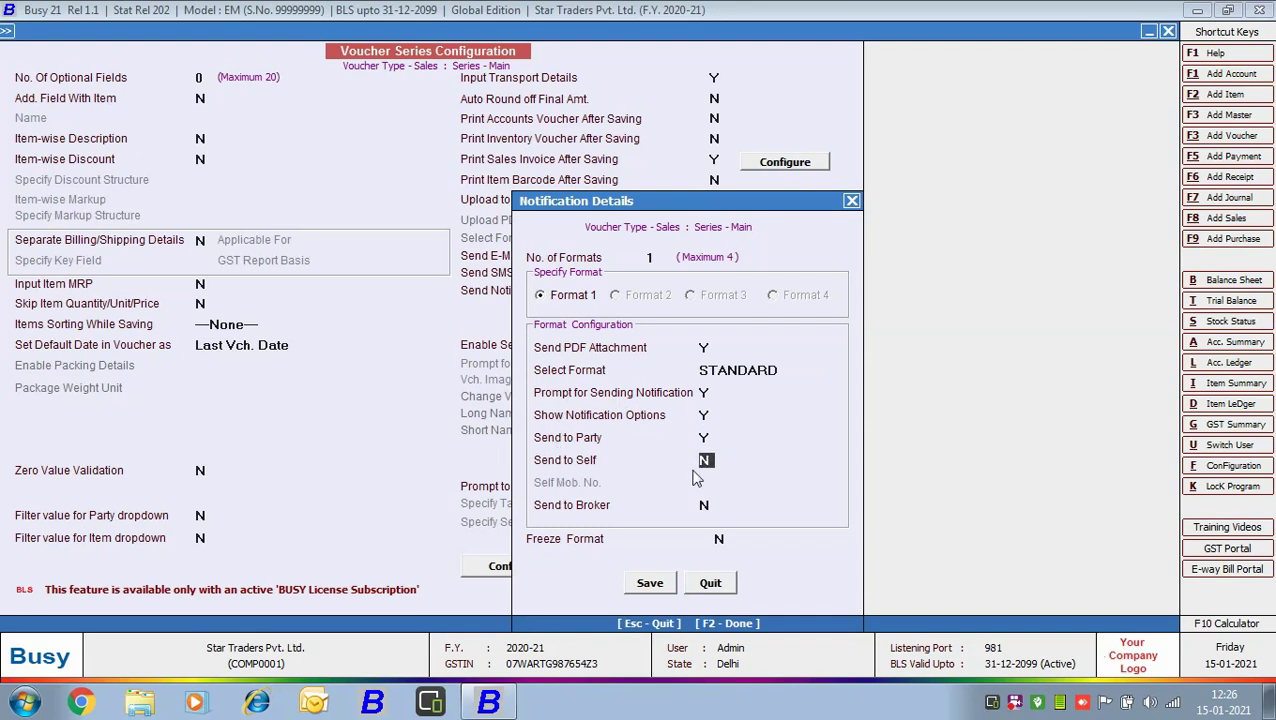
key(y)
key(Return)
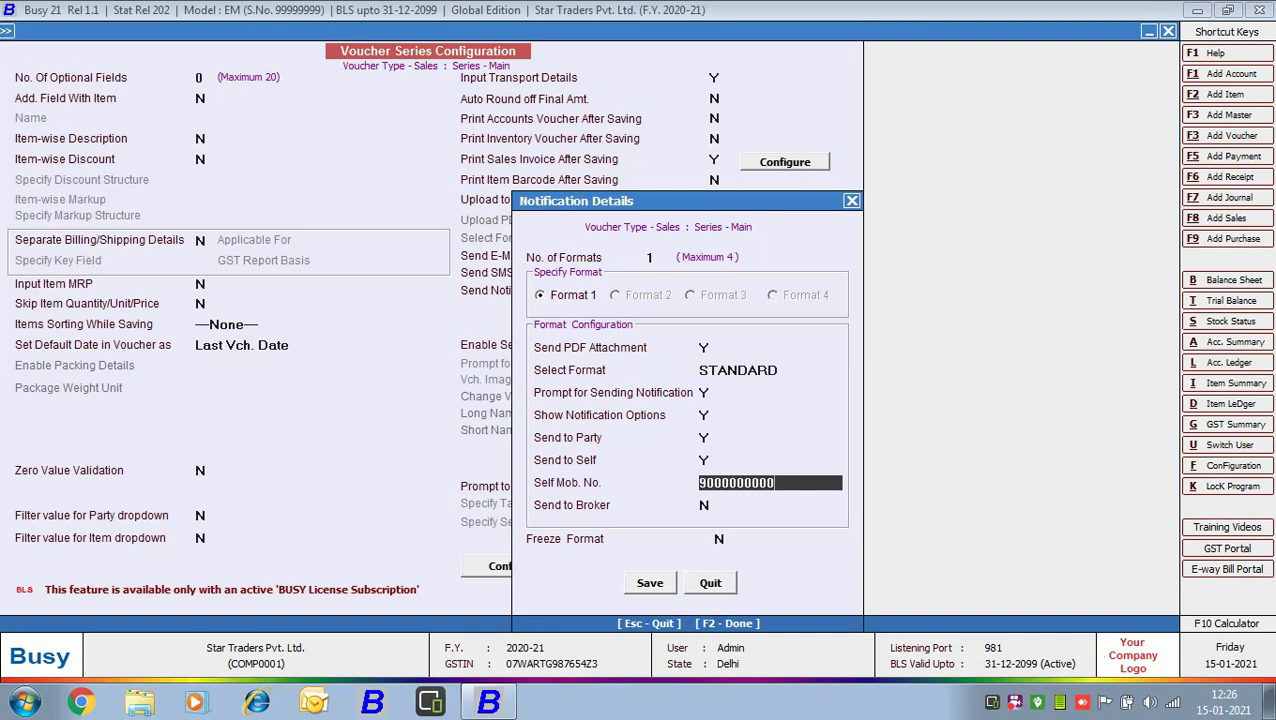
key(Return)
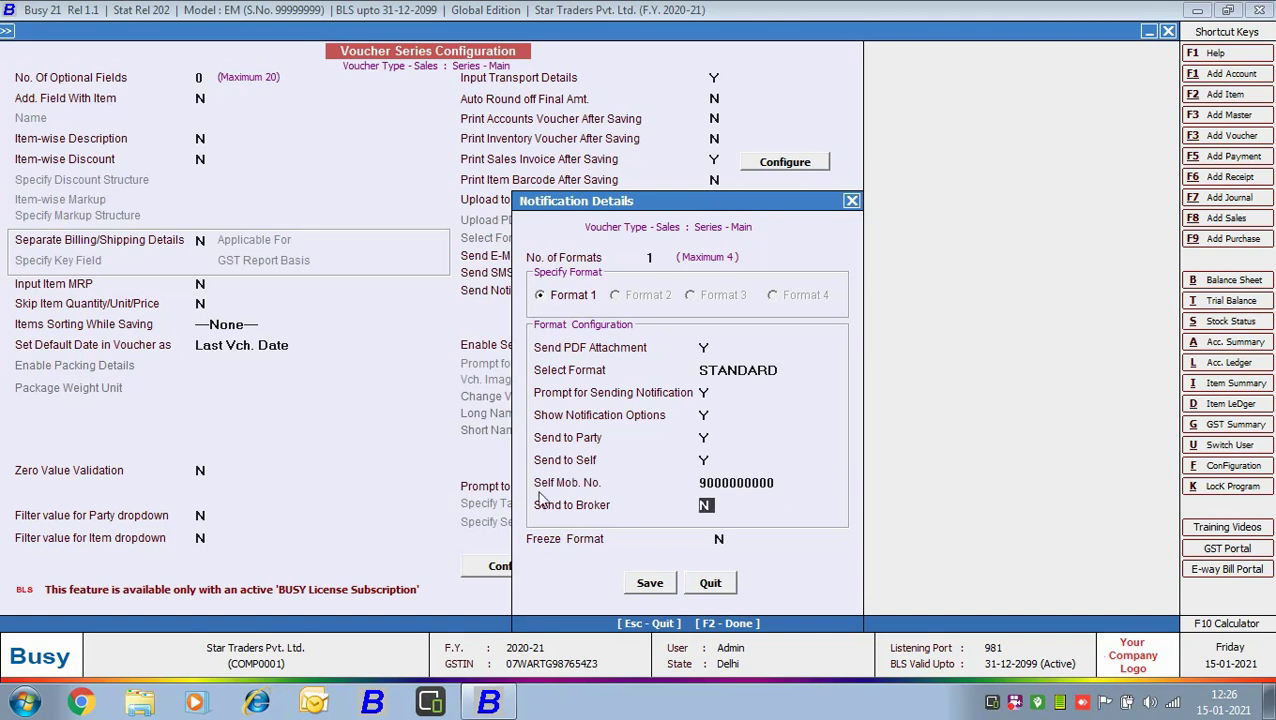
key(y)
key(Return)
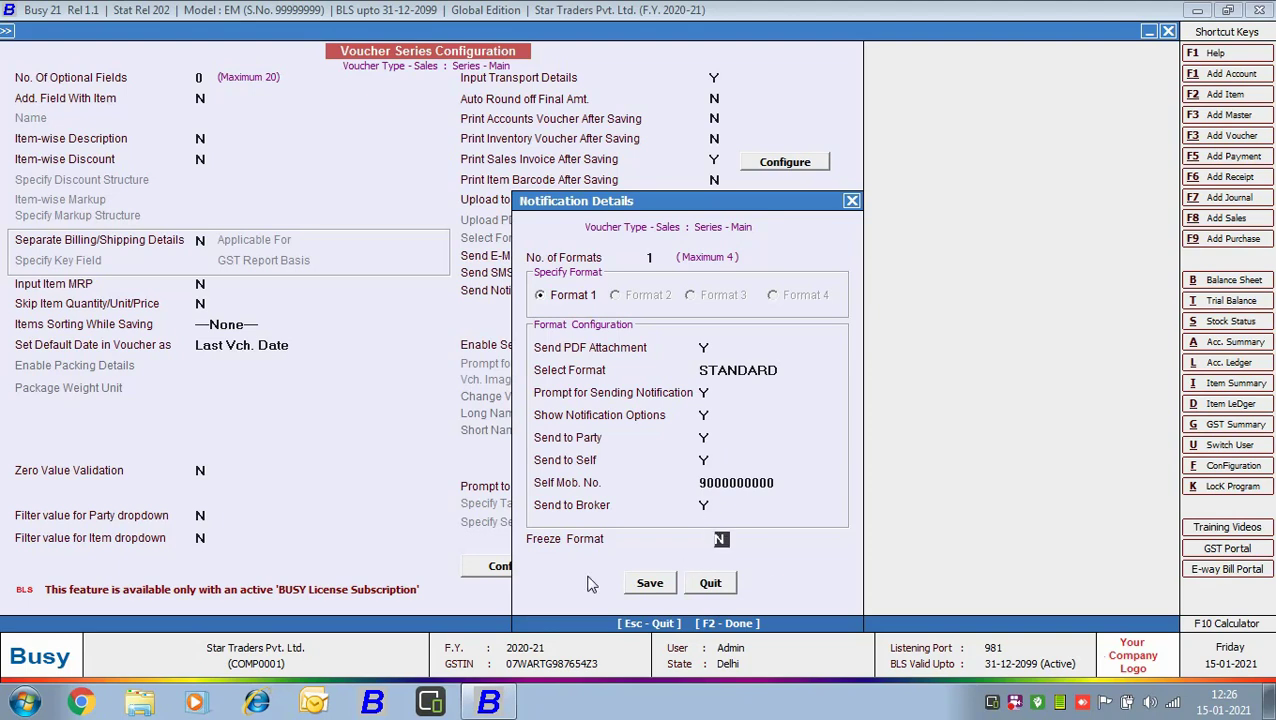
Save the notification details and the Sales Main series configuration, then close it.
click(650, 585)
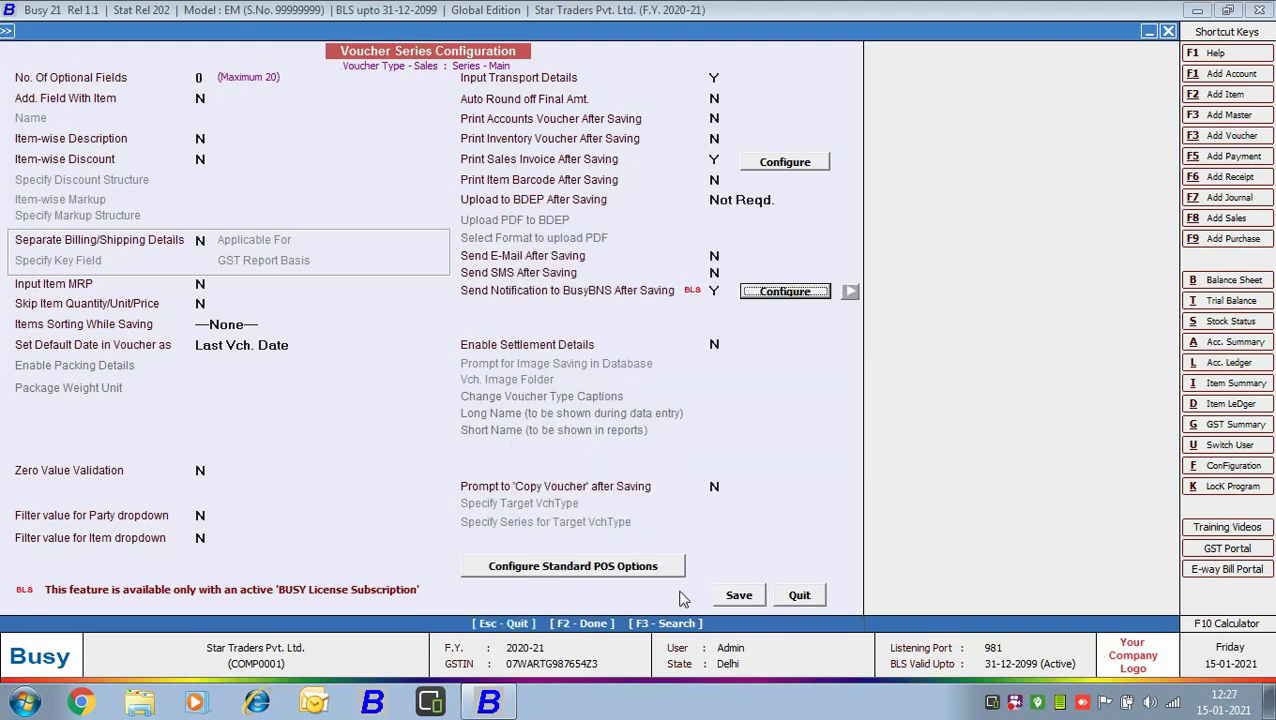
click(735, 516)
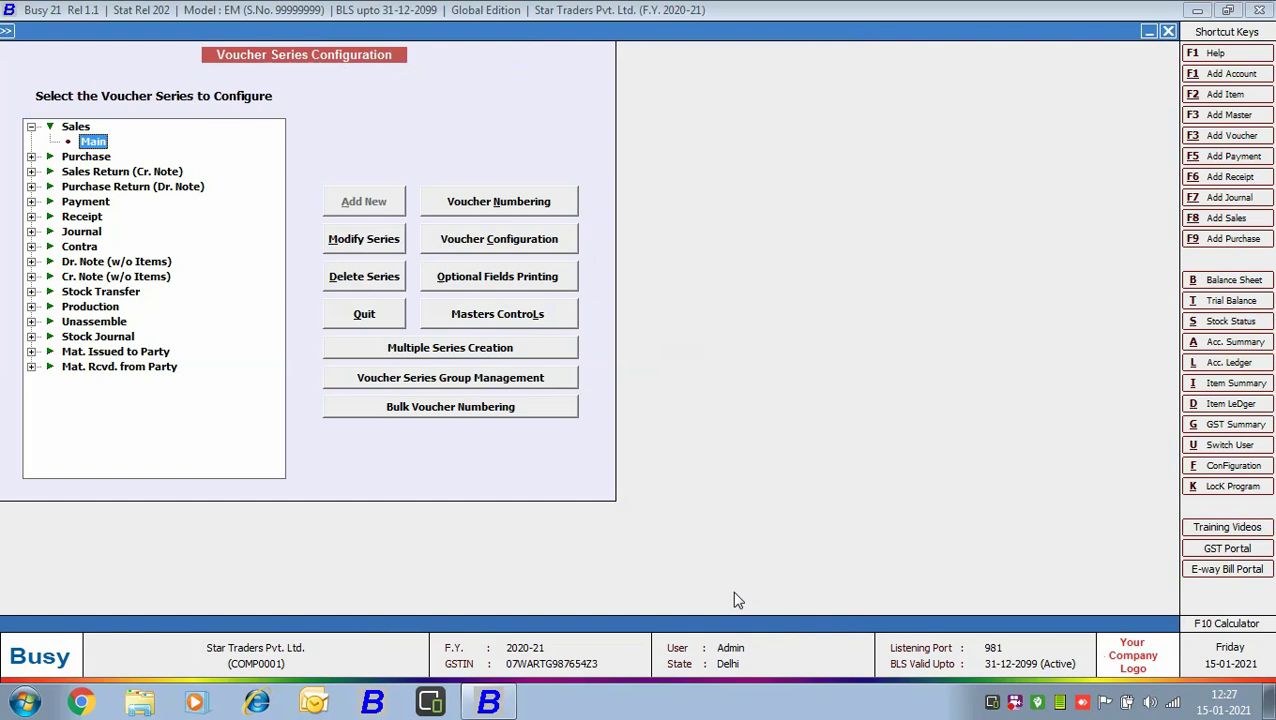
key(Escape)
key(Escape)
Review the Jain Traders account master without changes.
click(143, 51)
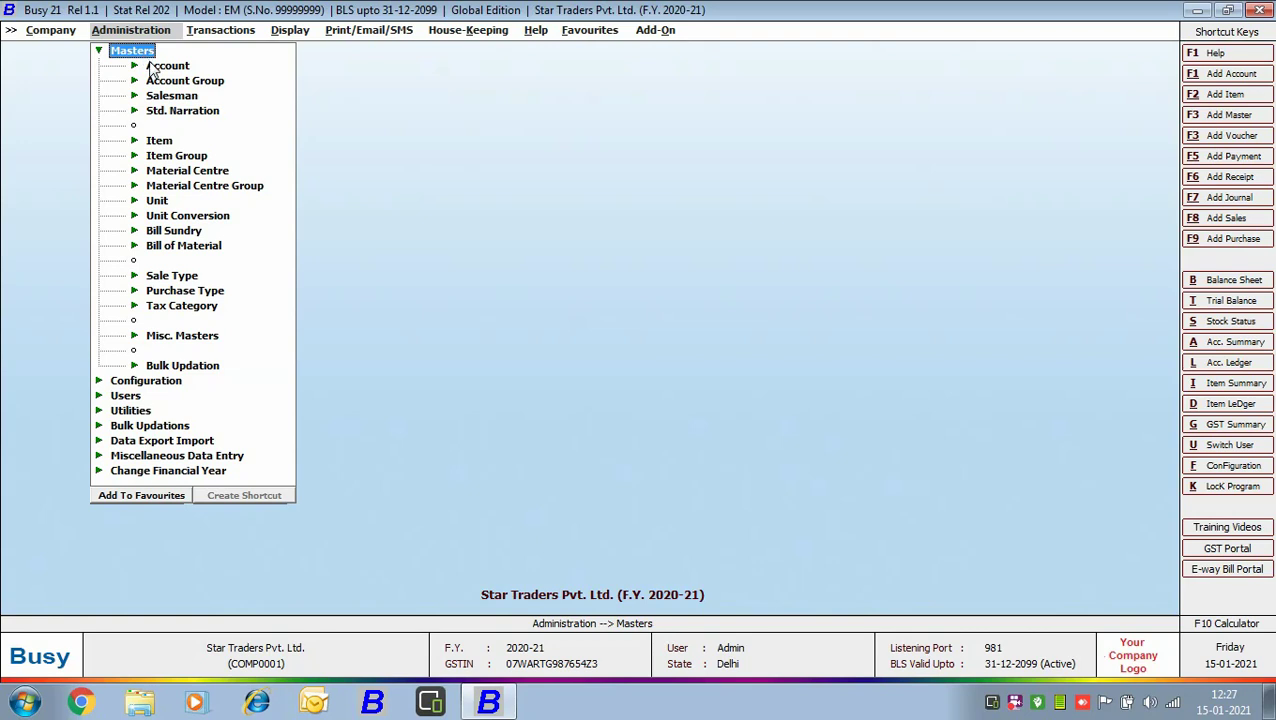
click(167, 65)
click(192, 95)
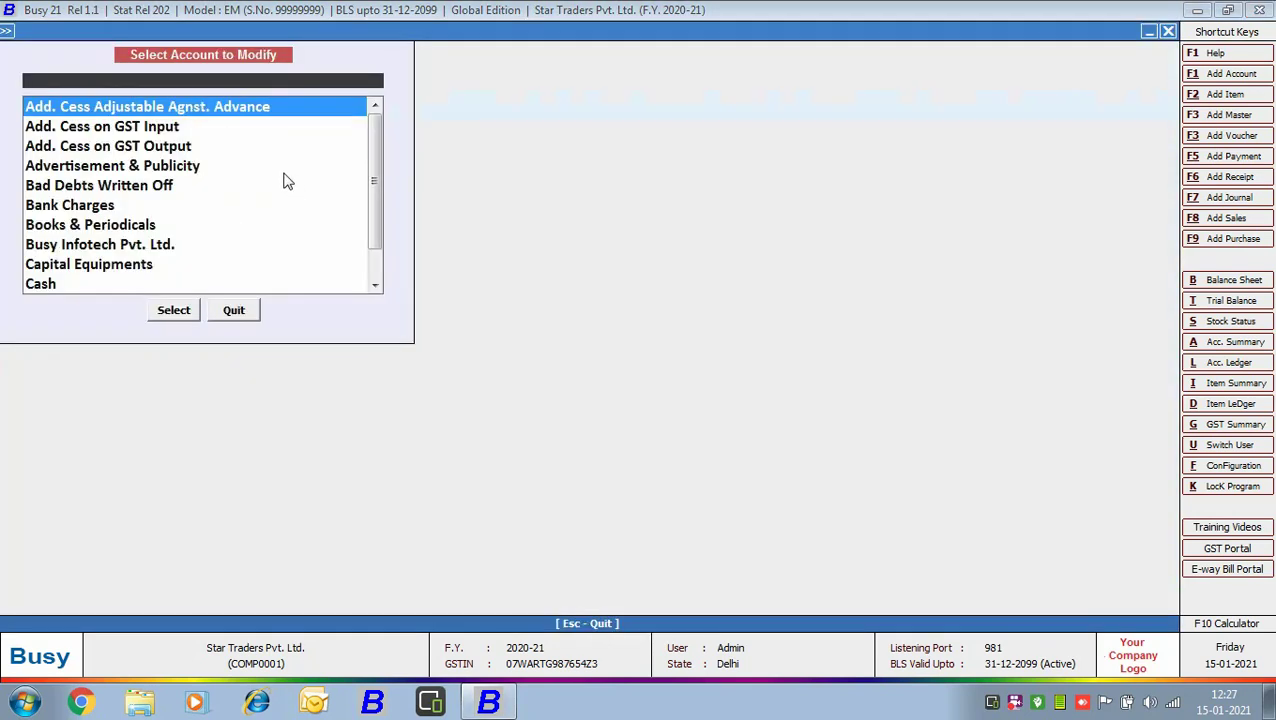
text(j)
key(Return)
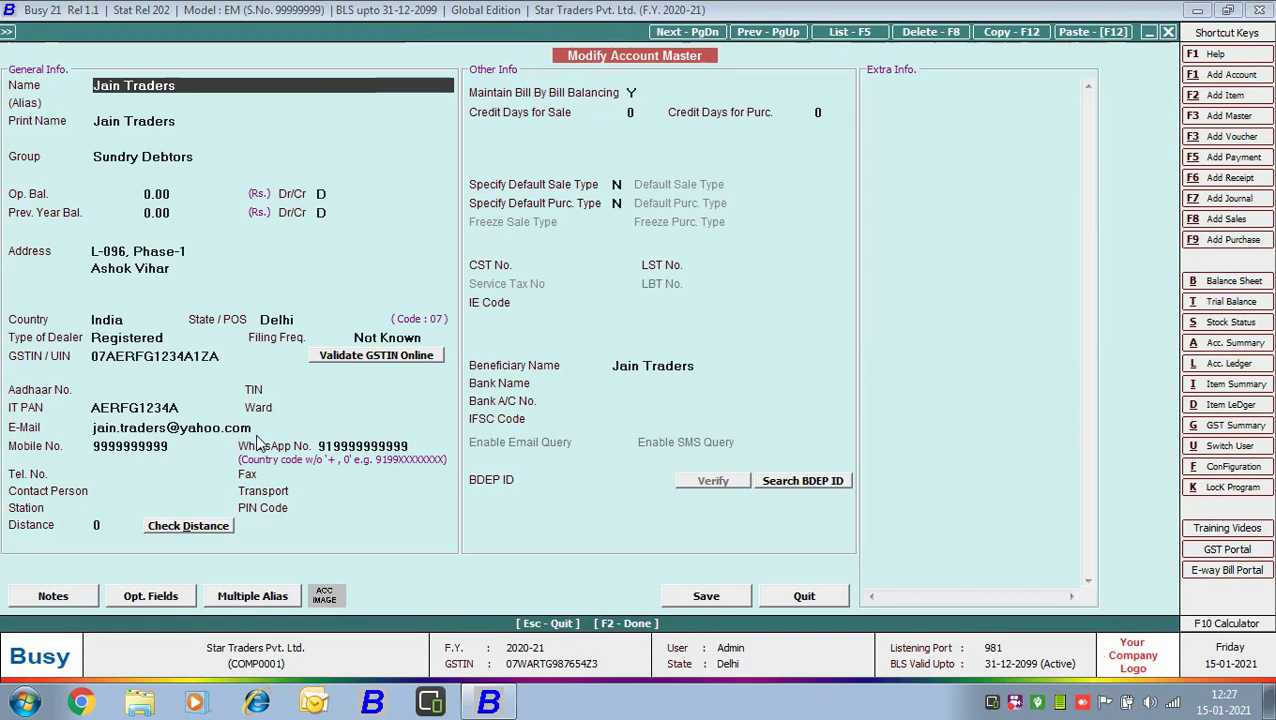
click(822, 598)
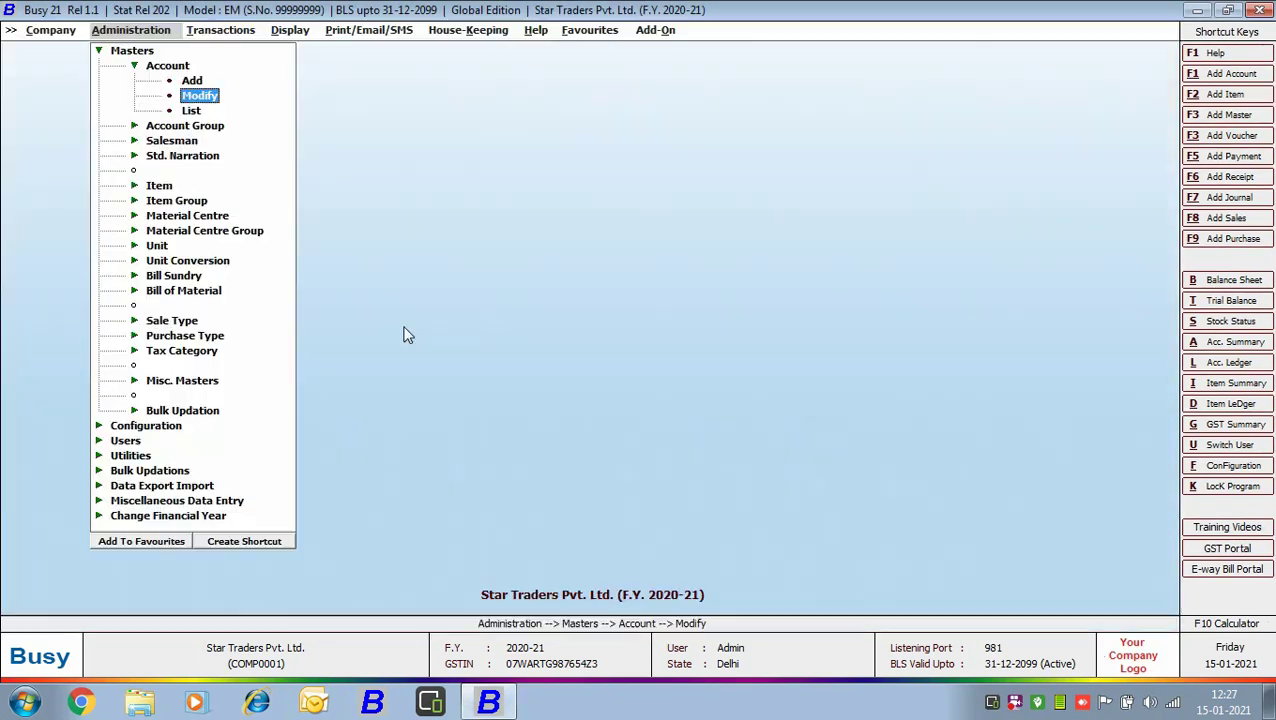
Review the salesman's contact details in the salesman master, then close the list.
click(190, 143)
click(193, 170)
click(173, 310)
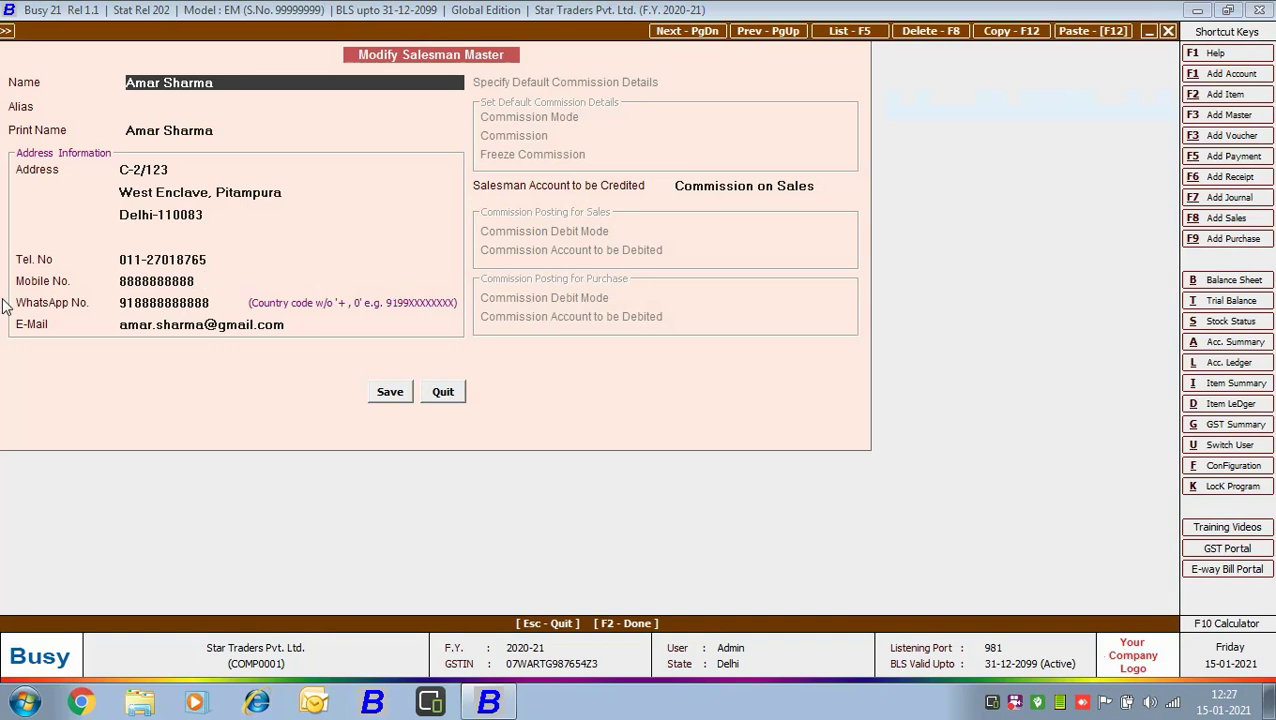
click(424, 394)
click(222, 314)
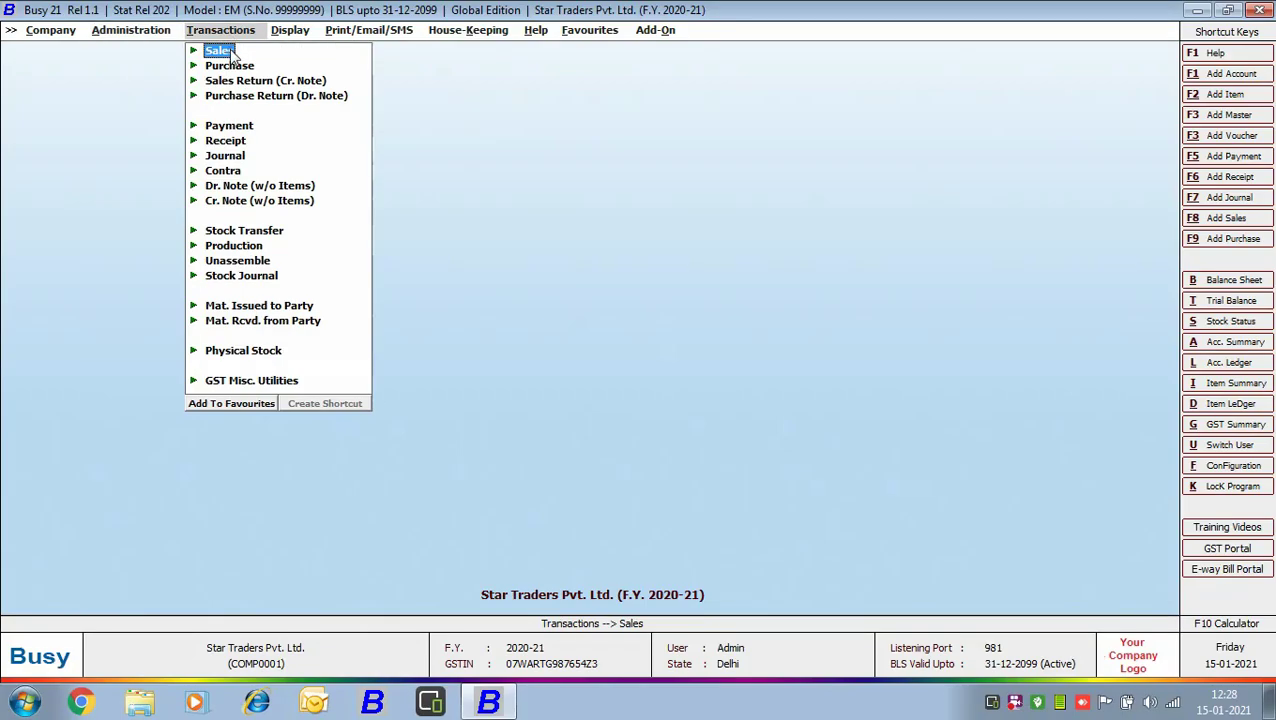
click(226, 52)
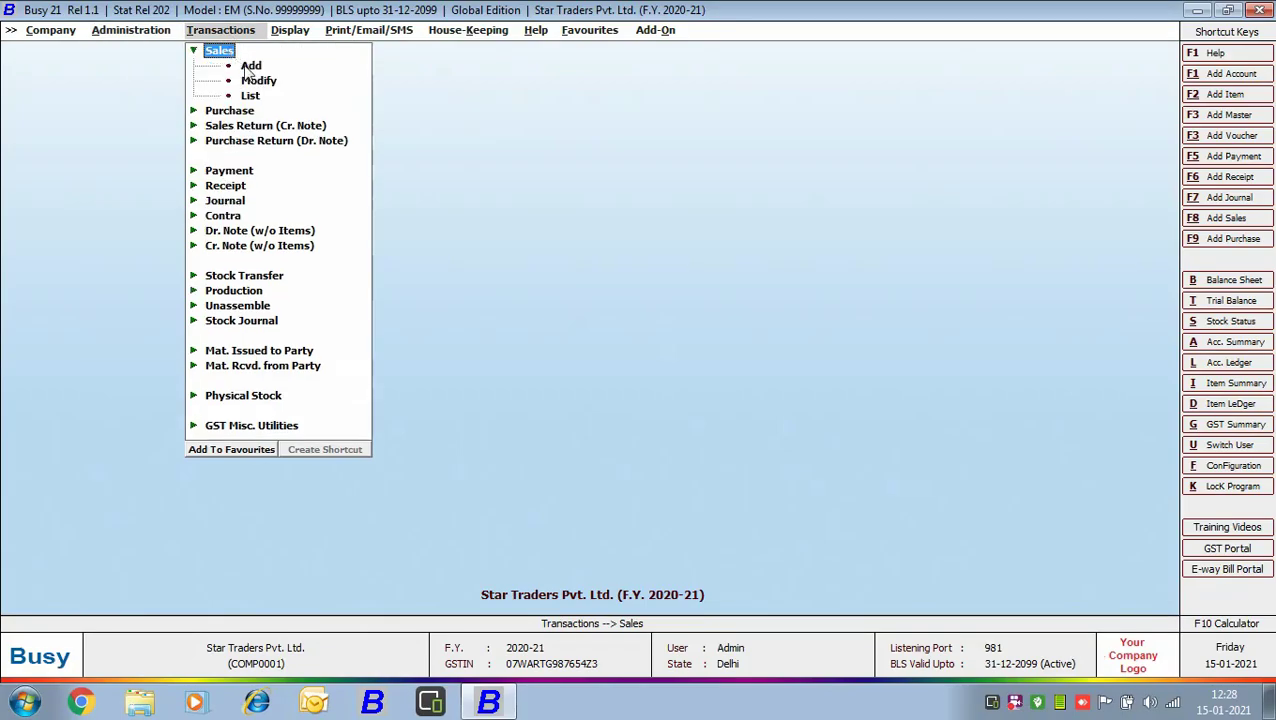
Start a sales voucher for Jain Traders with 5 LED T.V. 32" at 32,000 each.
double_click(250, 66)
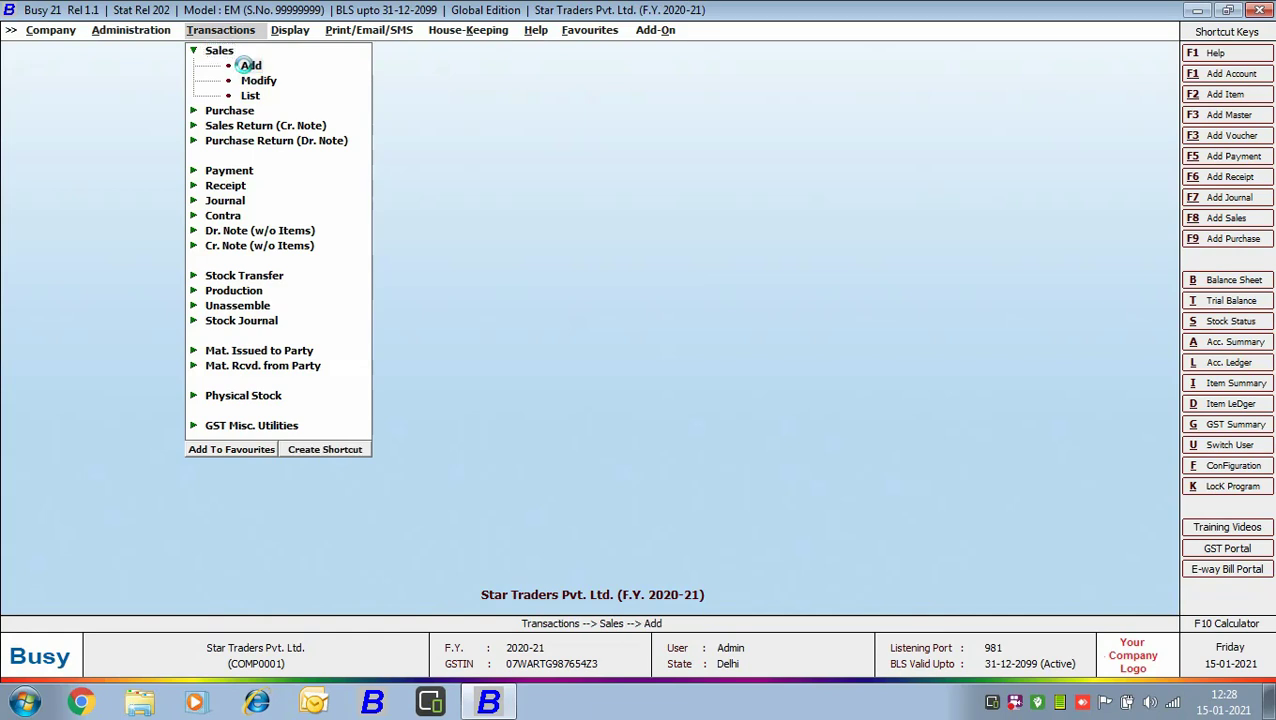
key(Return)
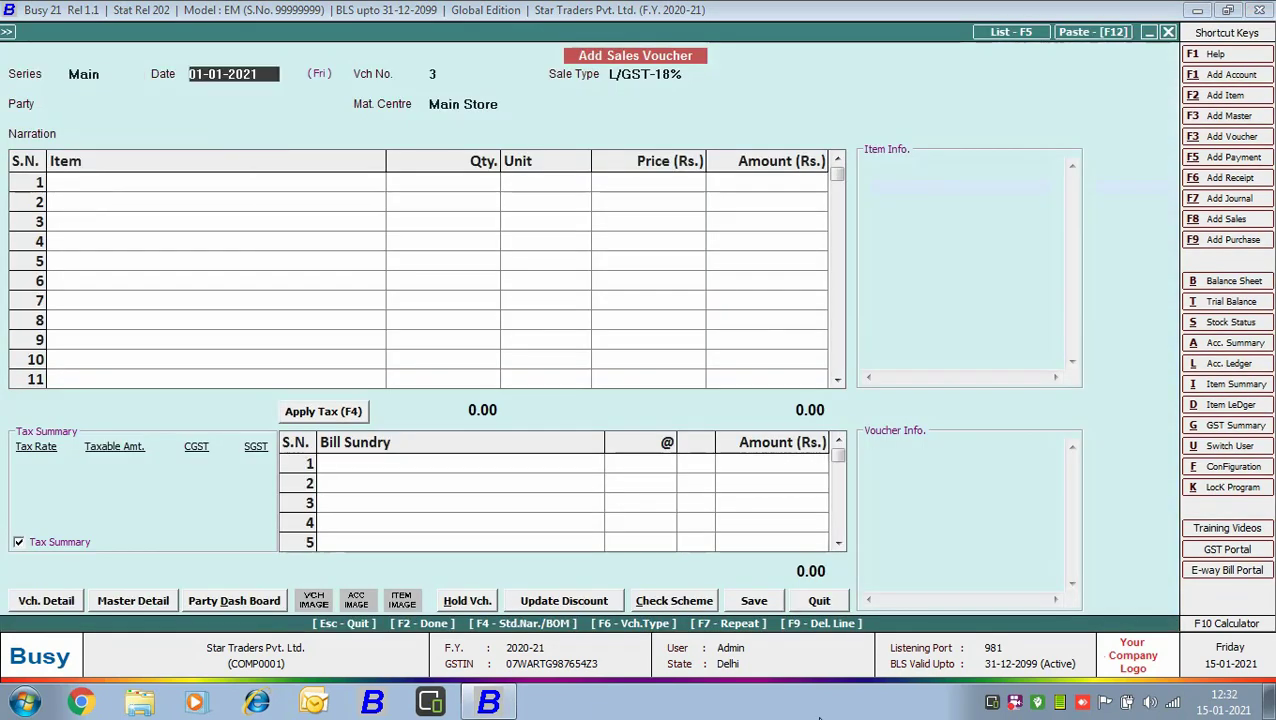
key(Return)
key(Return)
text(Ja)
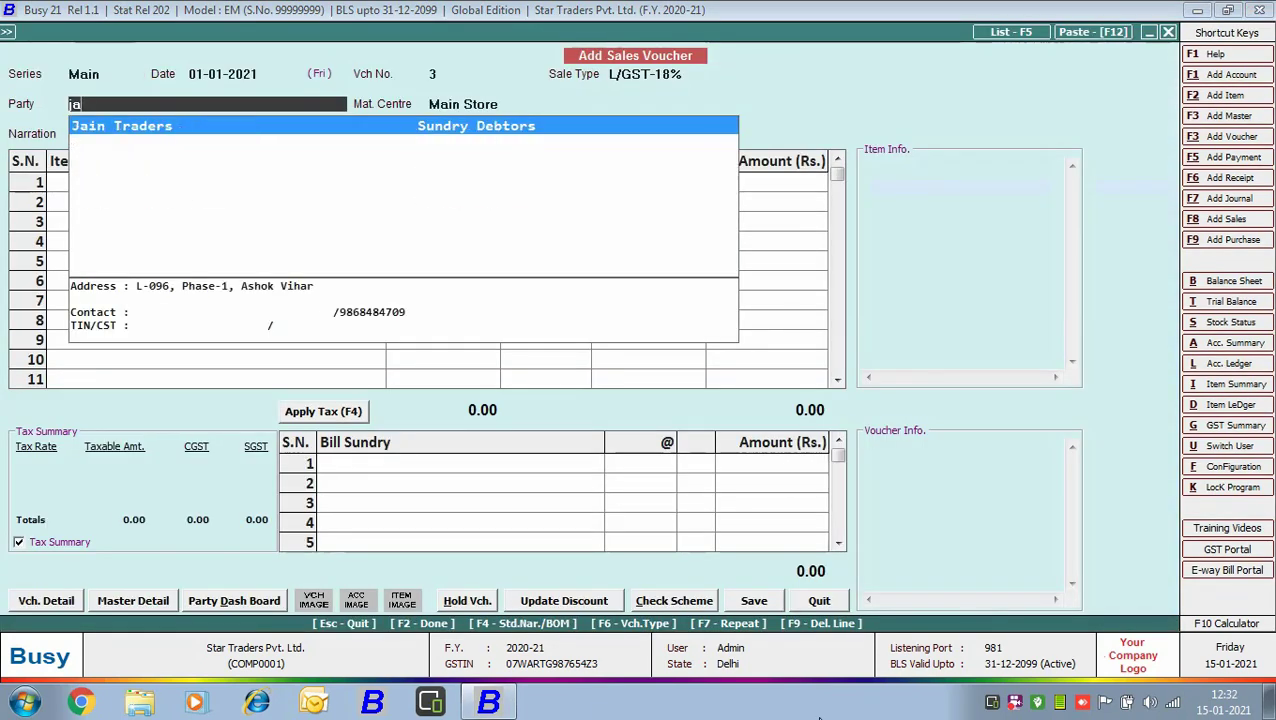
key(Return)
key(Return)
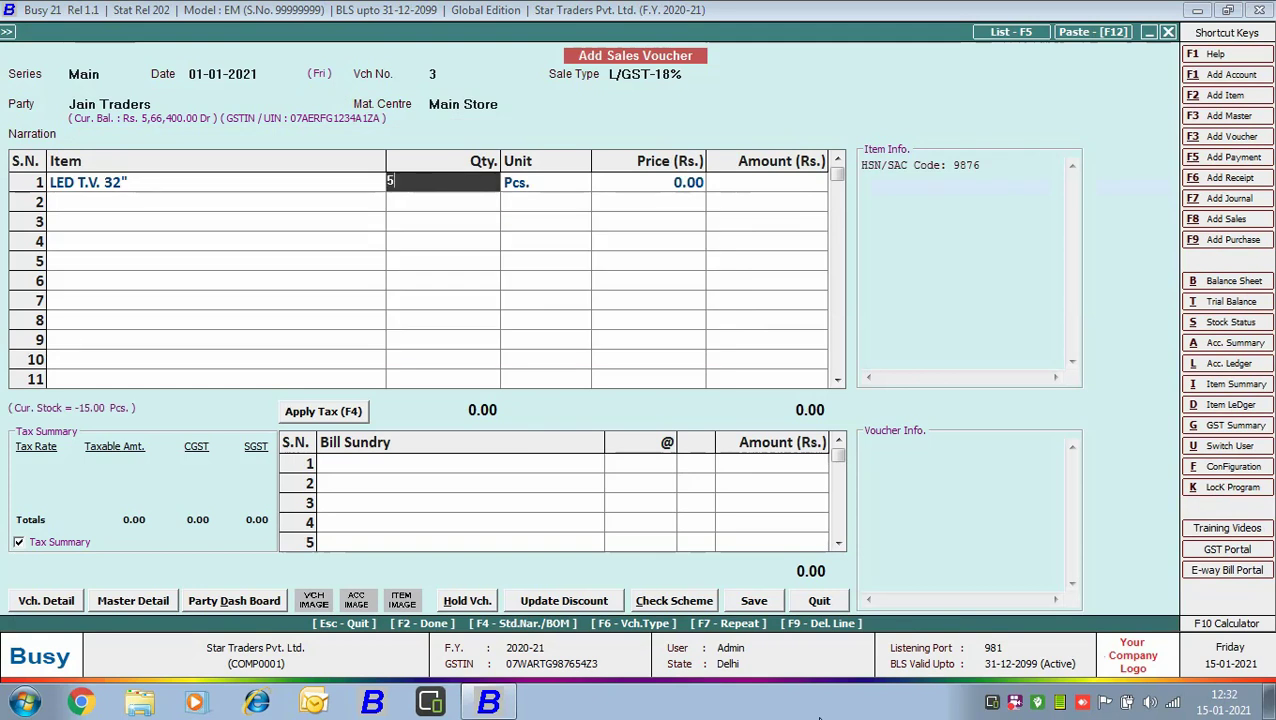
text(5)
key(Return)
text(32000)
key(Return)
key(Return)
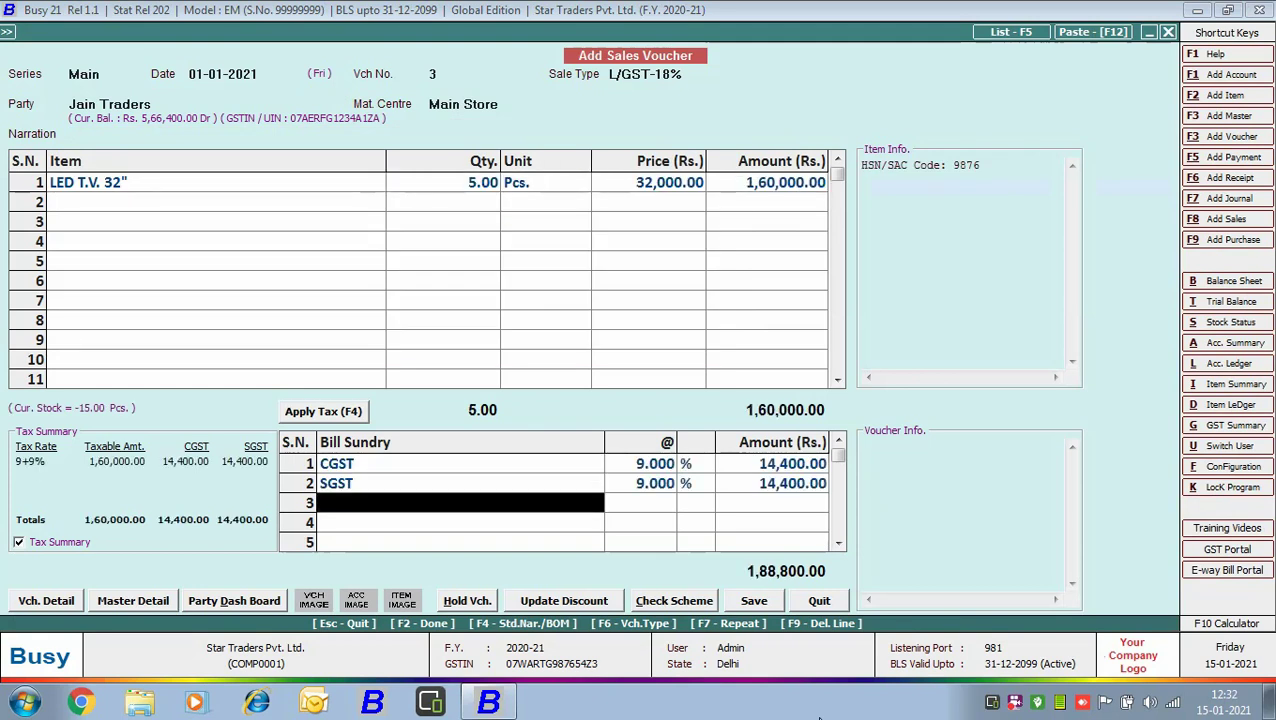
Assign the salesman with a 2% Percentage-mode commission and save the voucher.
key(Return)
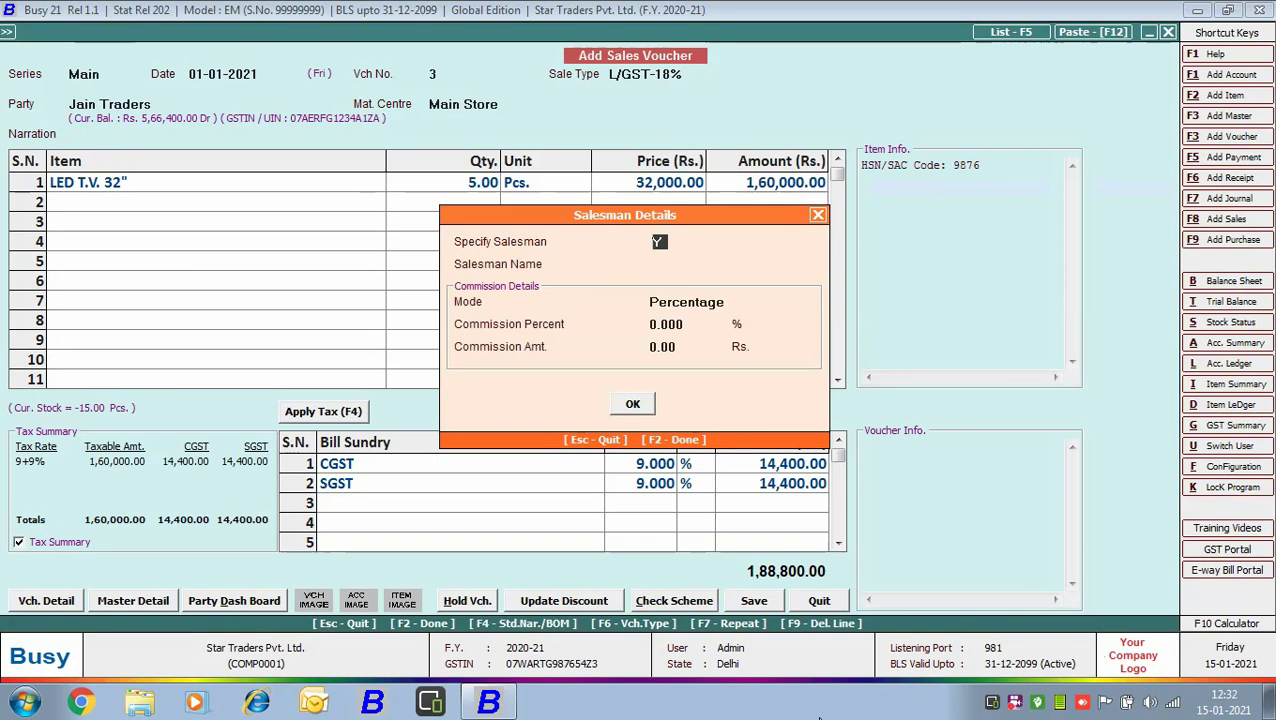
key(Return)
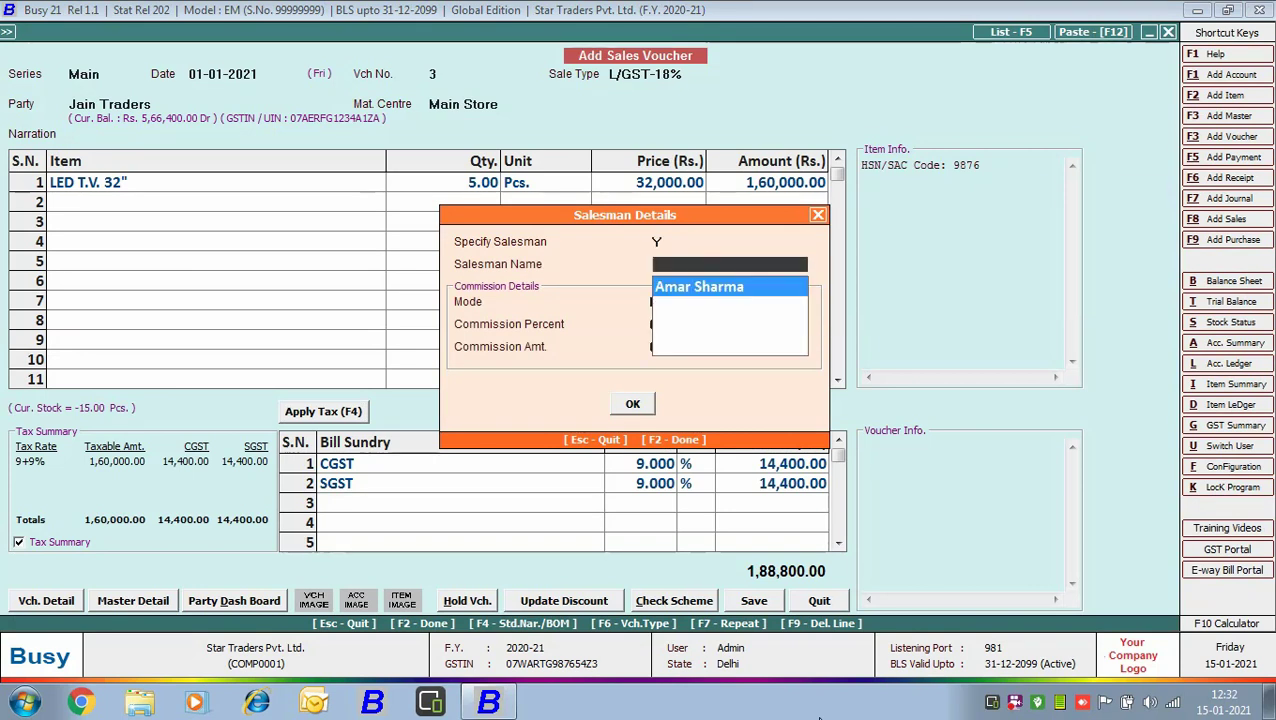
key(Return)
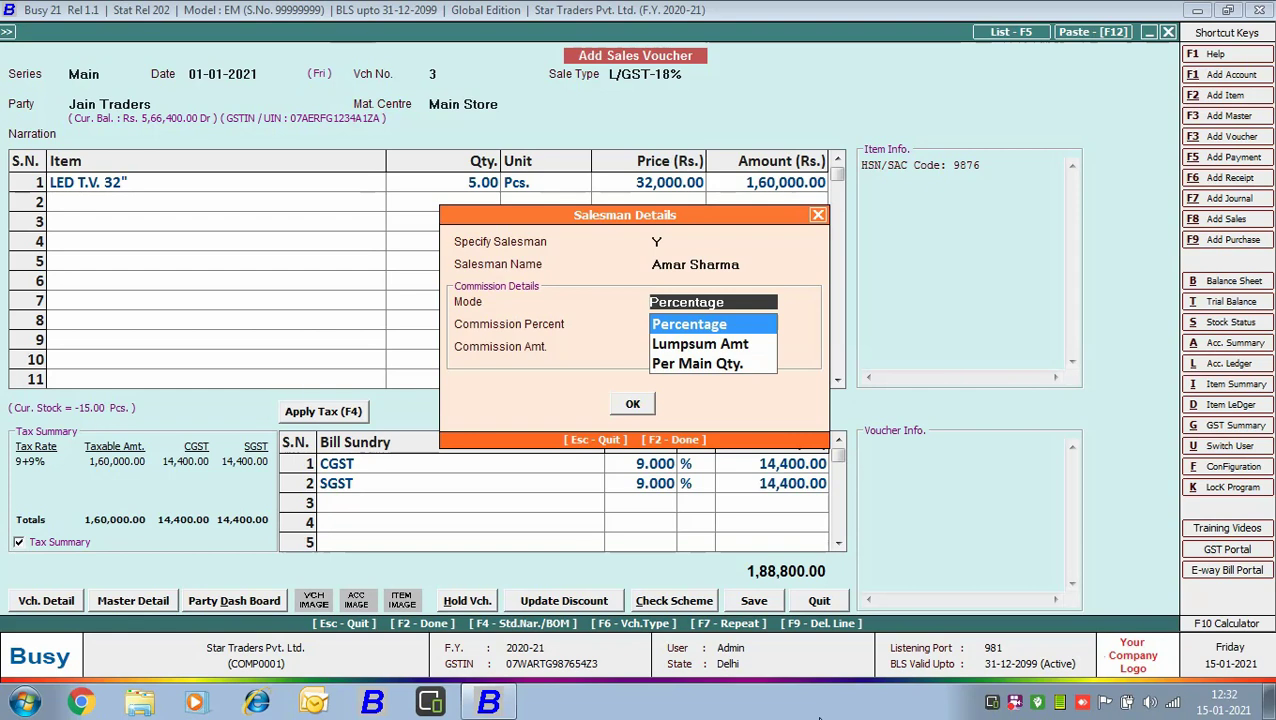
key(Return)
text(2)
key(Return)
key(Return)
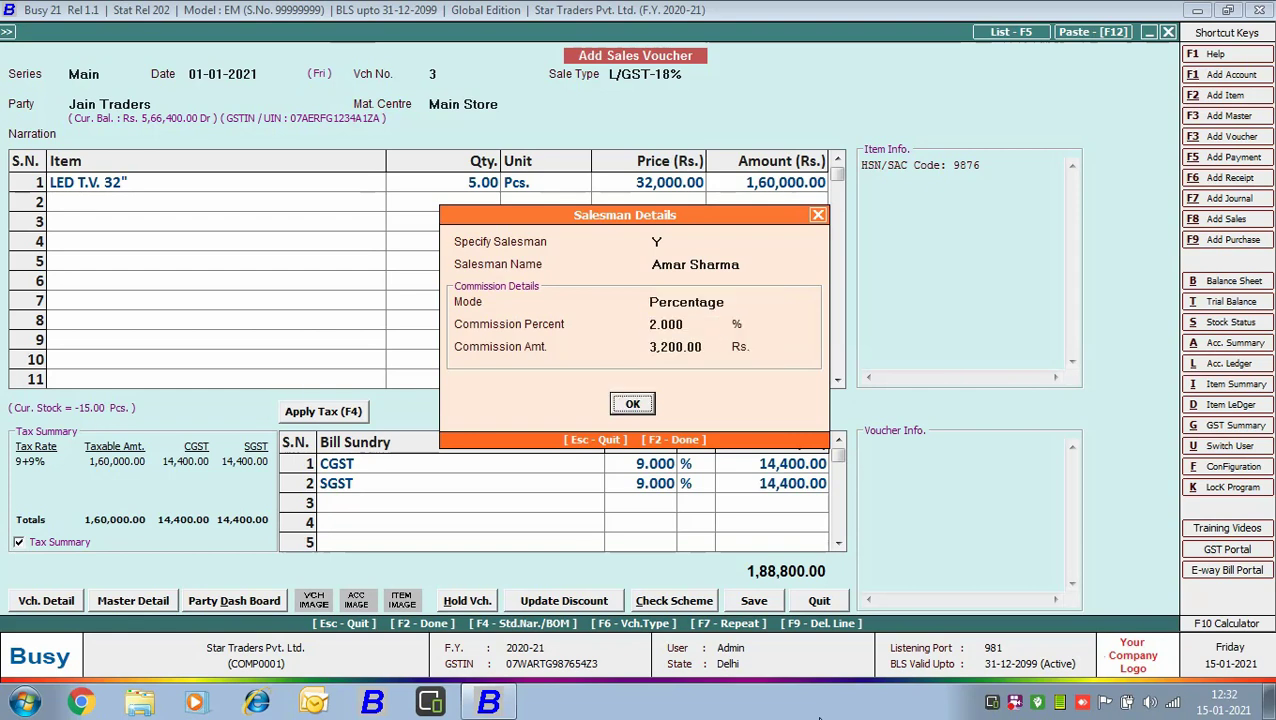
key(Return)
key(Return)
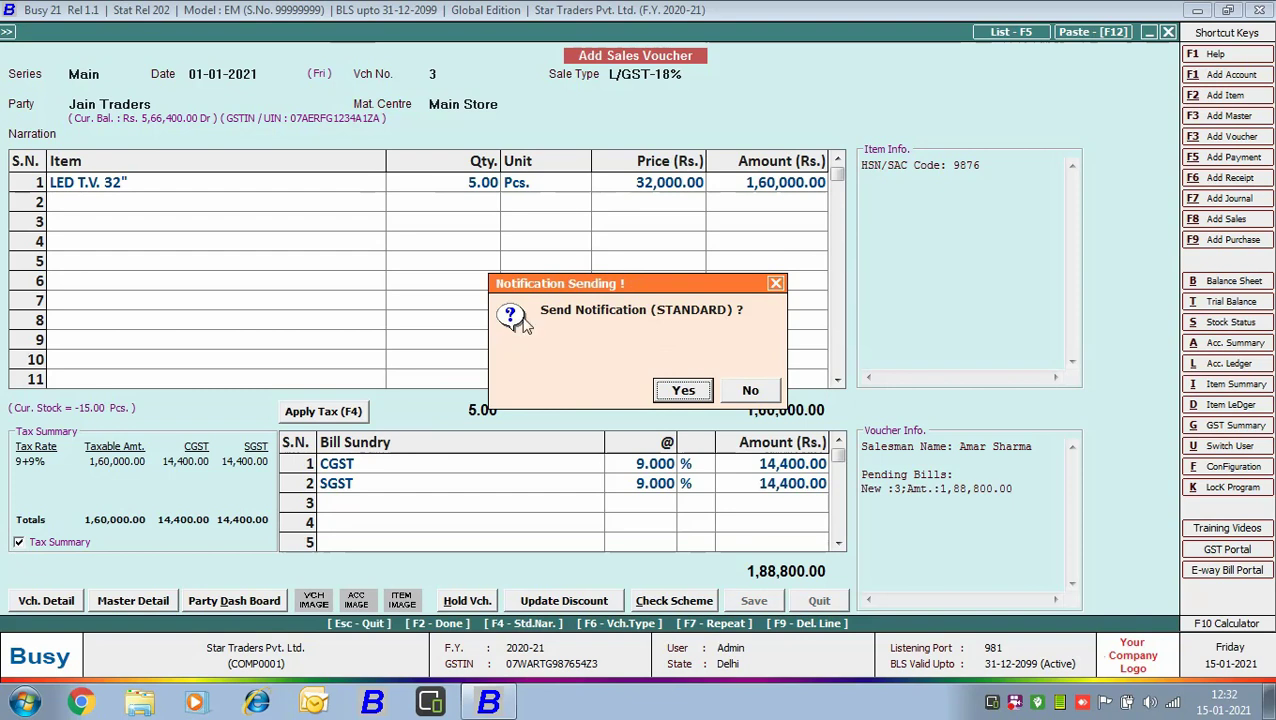
Send the Jain Traders invoice notification in STANDARD format, then close the sales voucher.
click(663, 393)
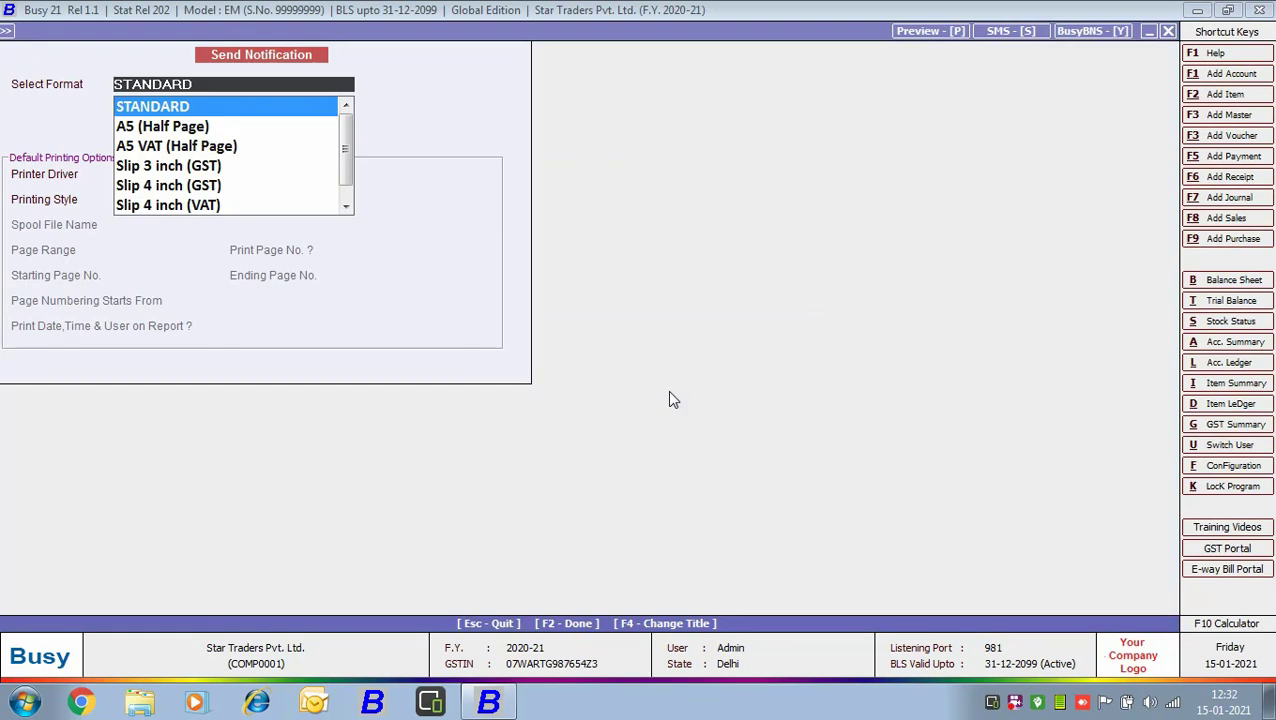
key(Return)
key(Return)
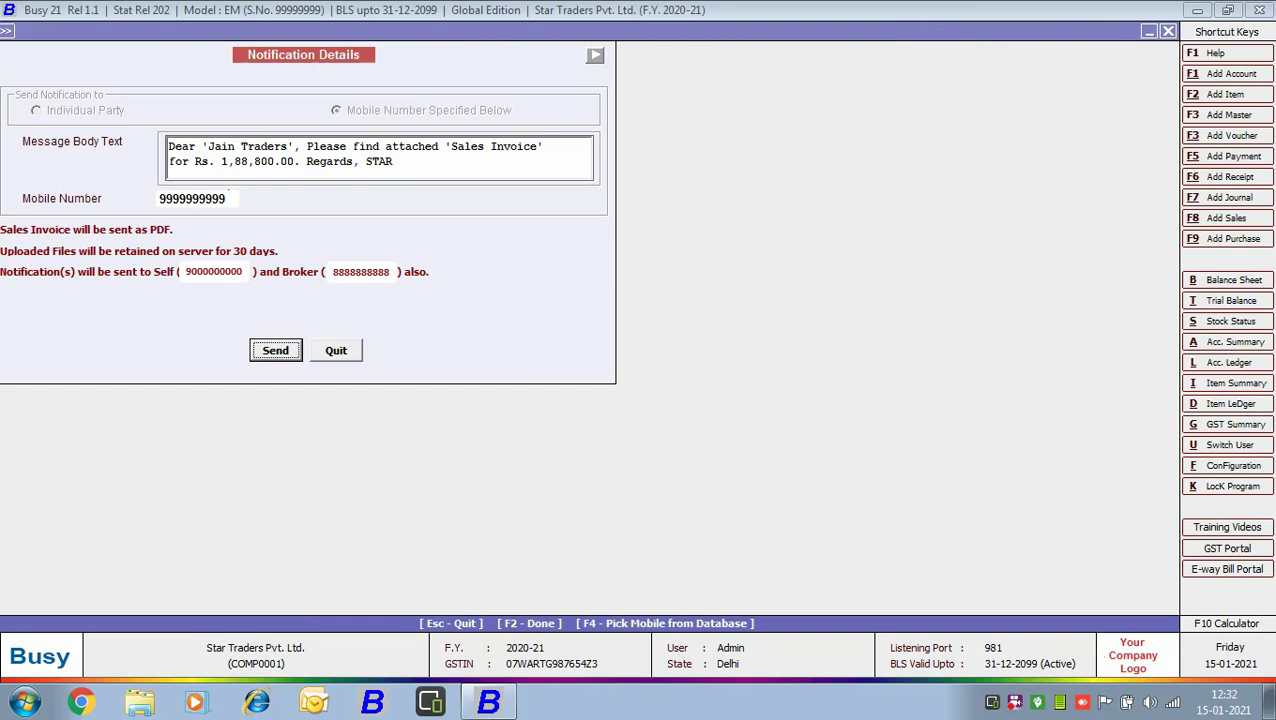
click(276, 350)
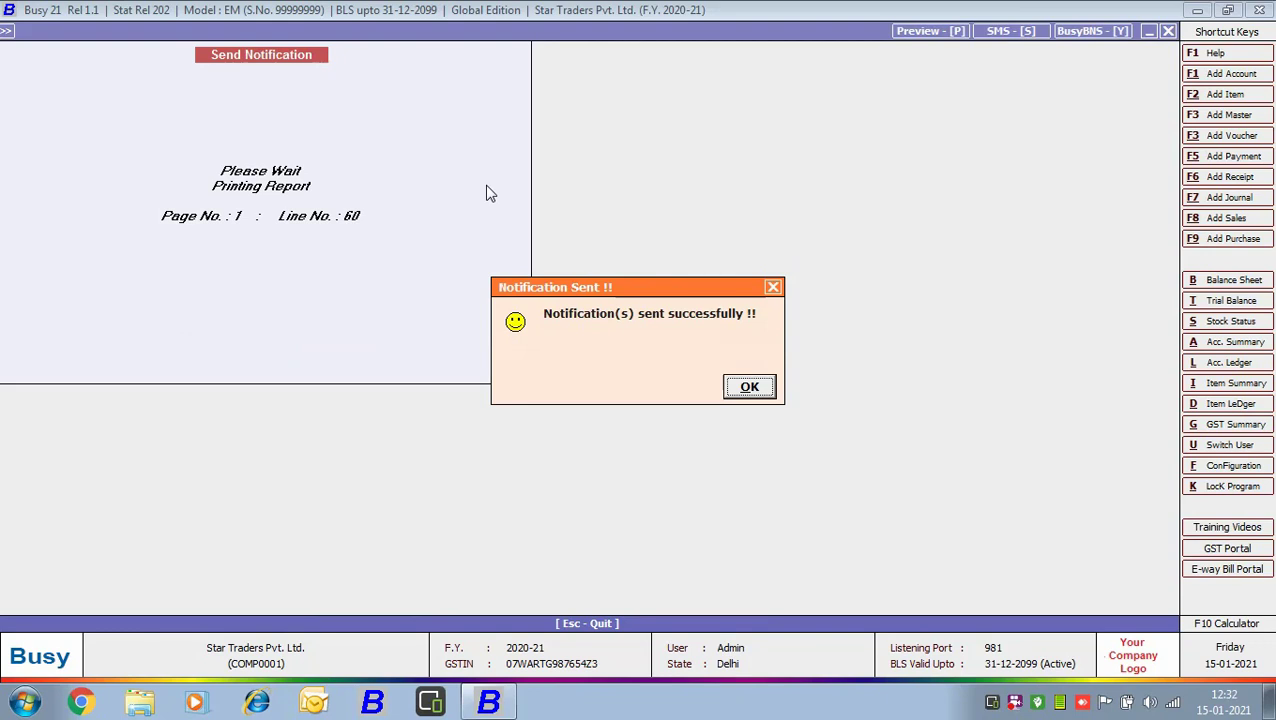
click(748, 387)
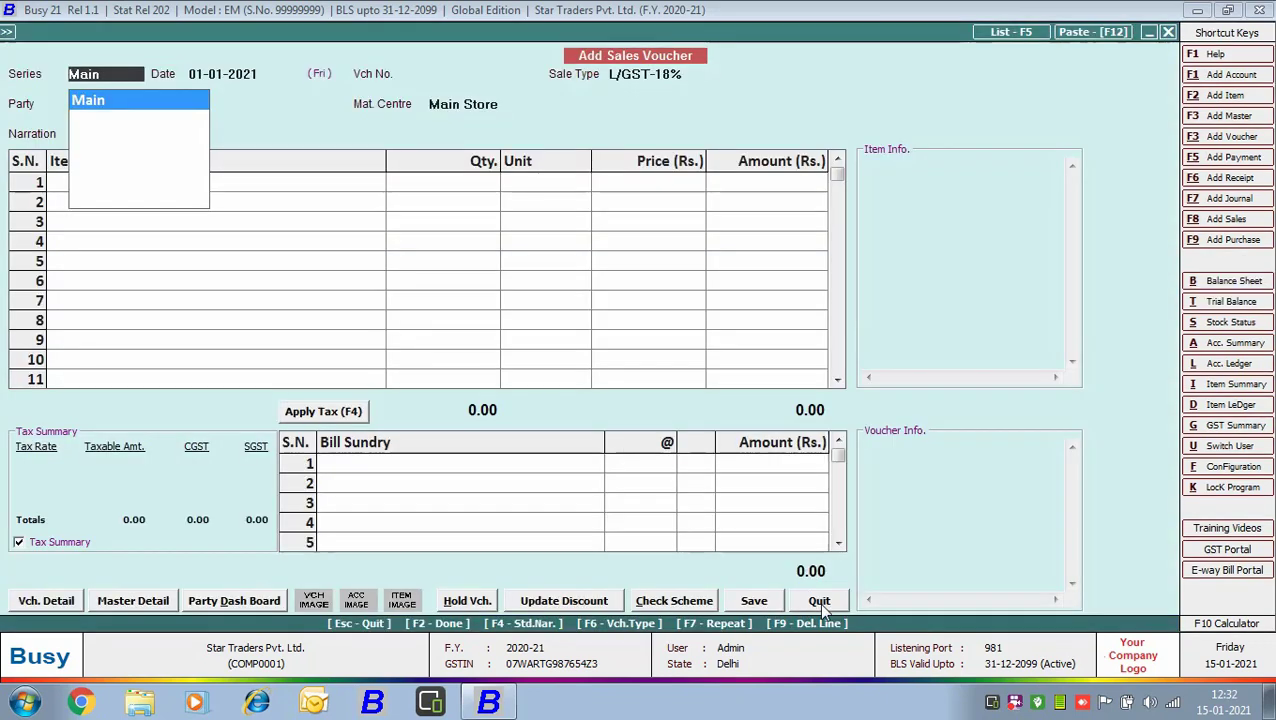
key(Escape)
click(352, 36)
Send Jain Traders' Standard account-wise ledger as a BusyBNS notification and dismiss the sent confirmation.
click(368, 80)
click(402, 112)
click(445, 126)
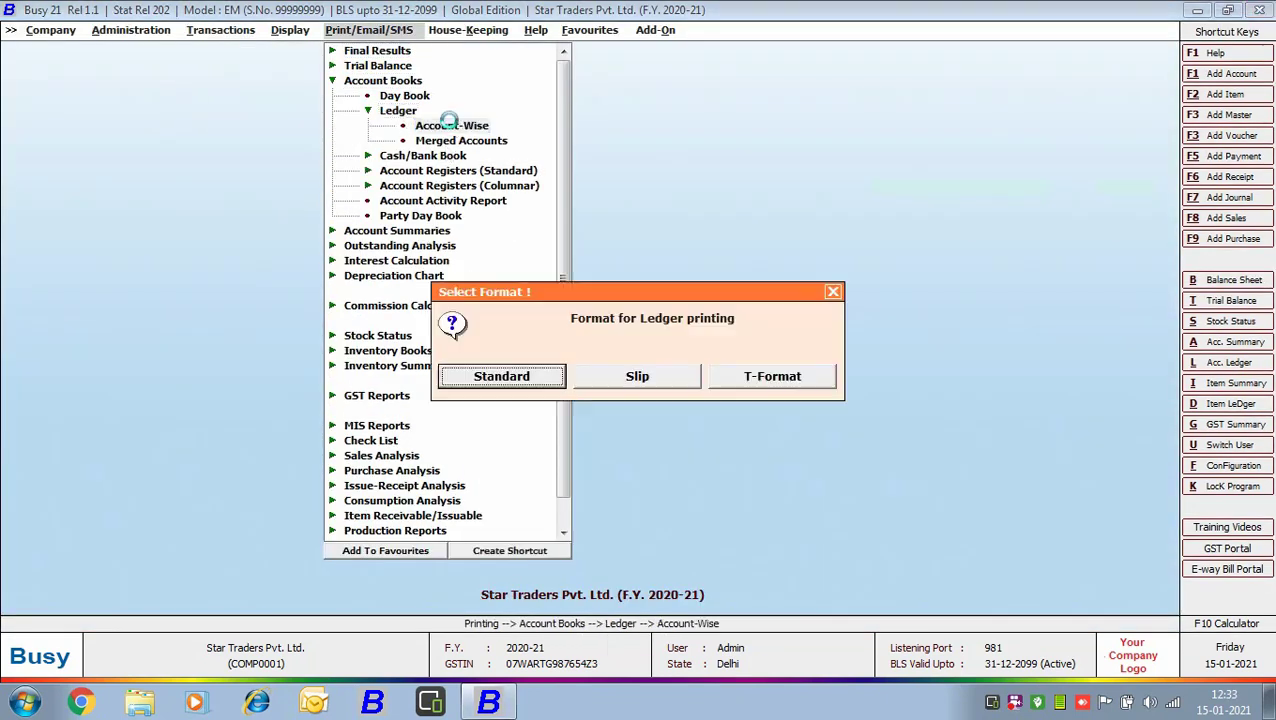
click(512, 372)
click(517, 368)
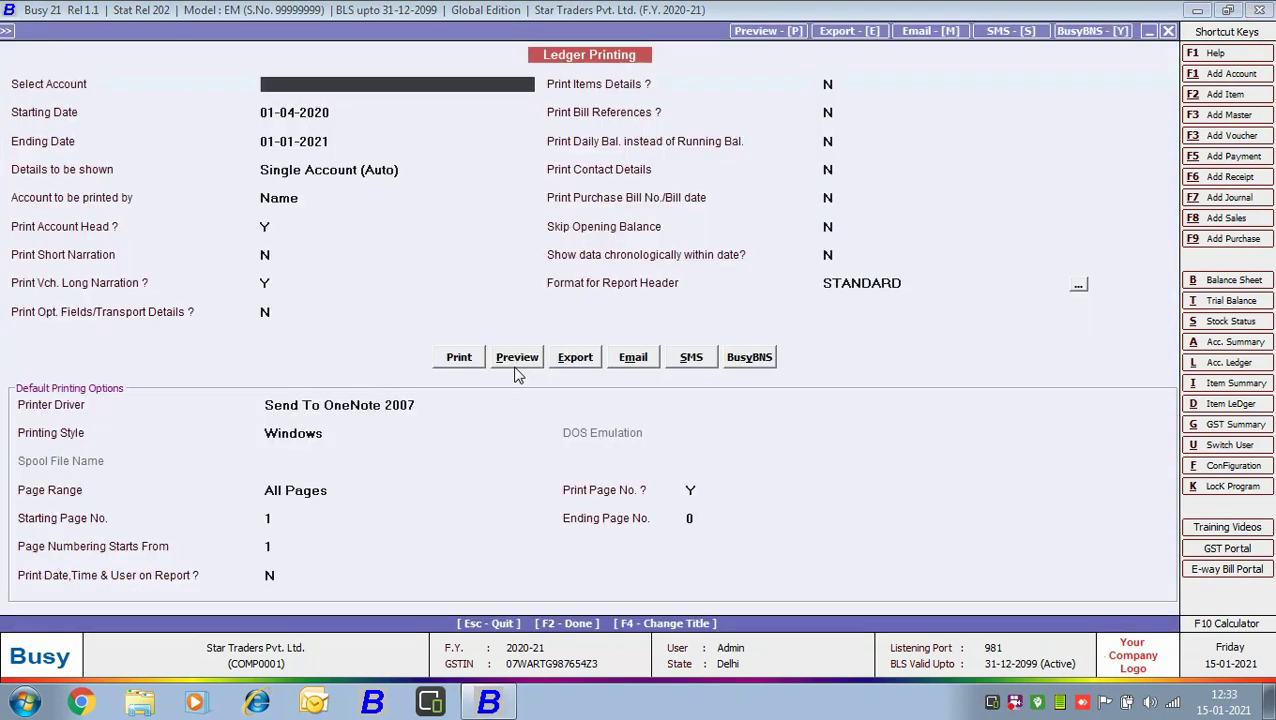
key(Return)
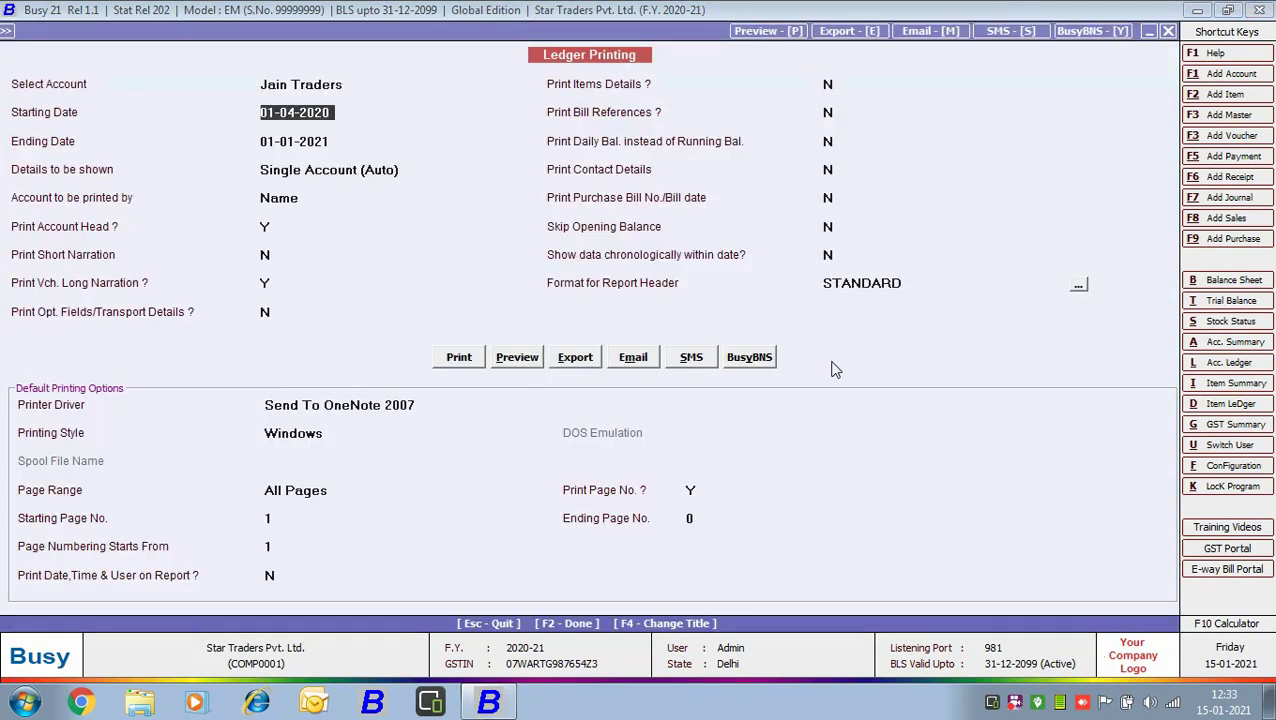
click(731, 364)
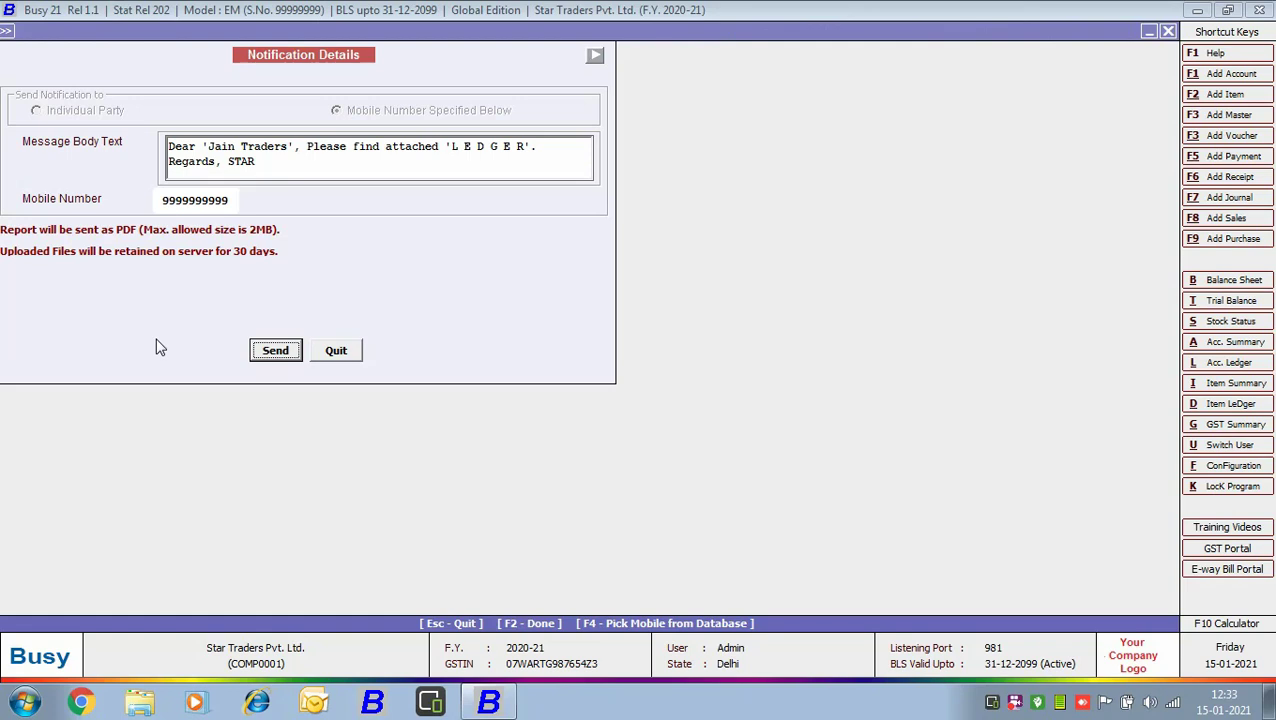
click(279, 357)
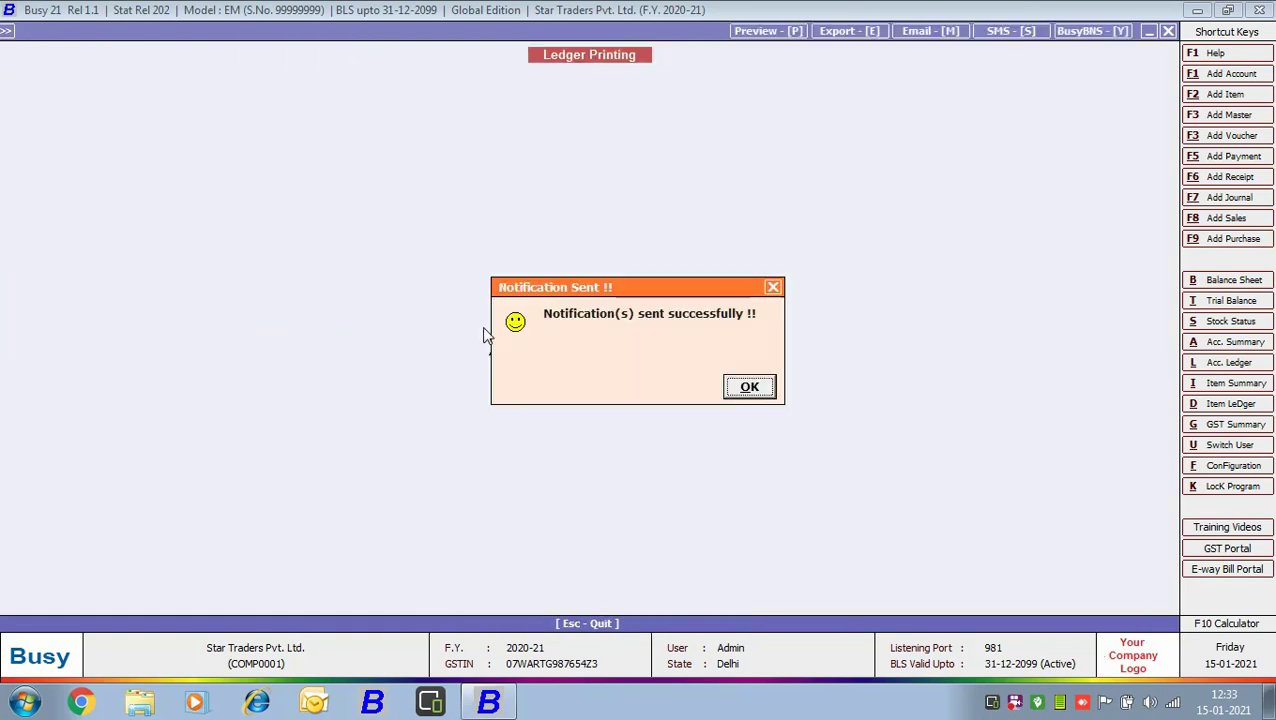
click(750, 388)
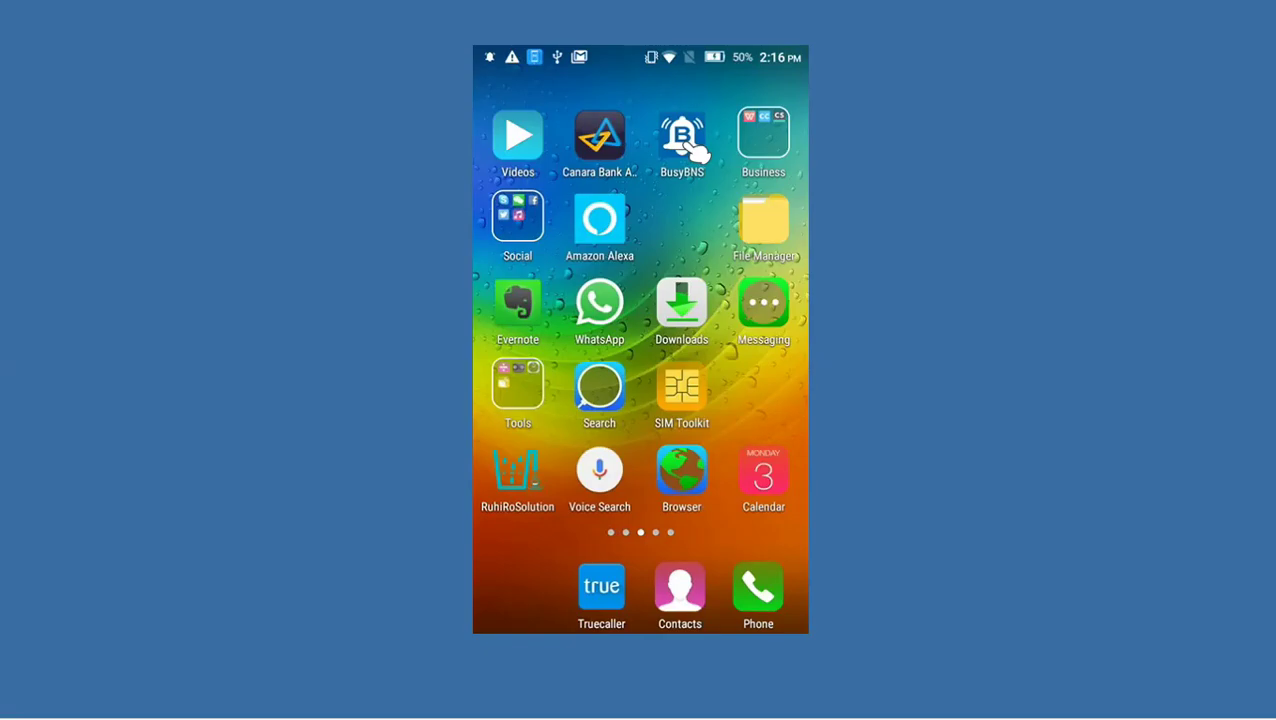
Launch BusyBNS, open the Star Traders conversation and bring up sharing for the Sales Invoice.
click(683, 140)
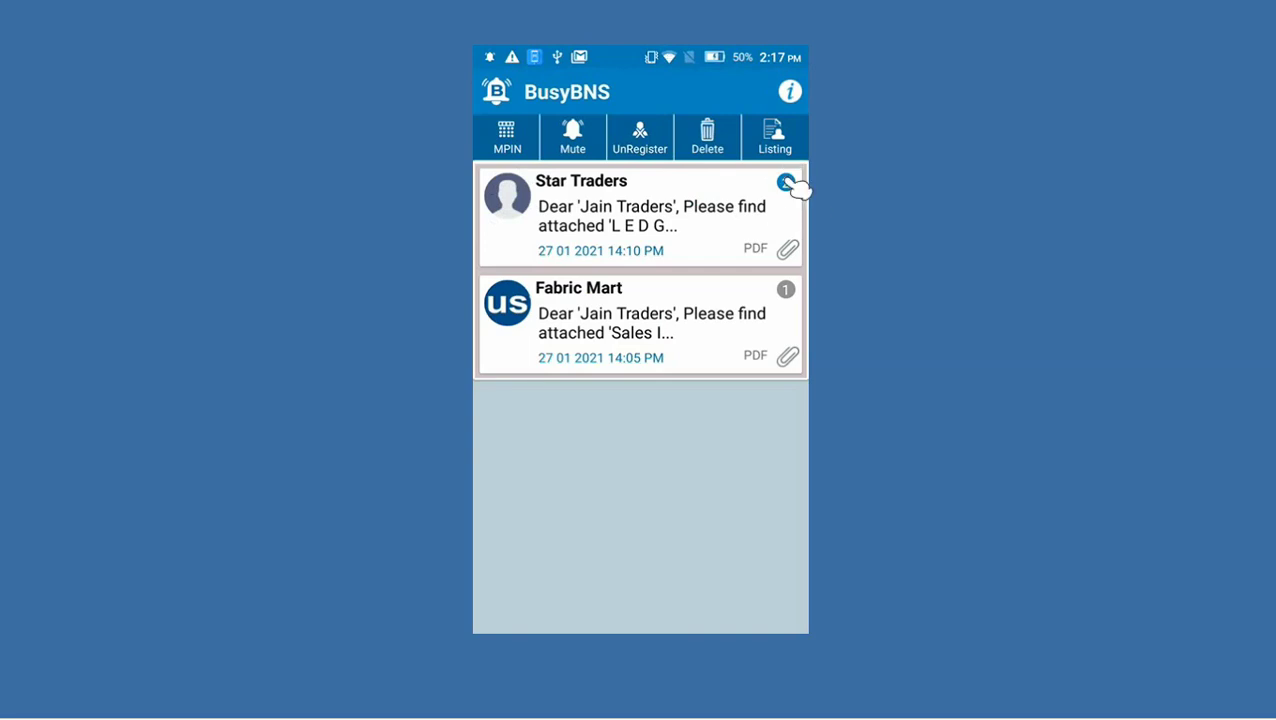
click(788, 184)
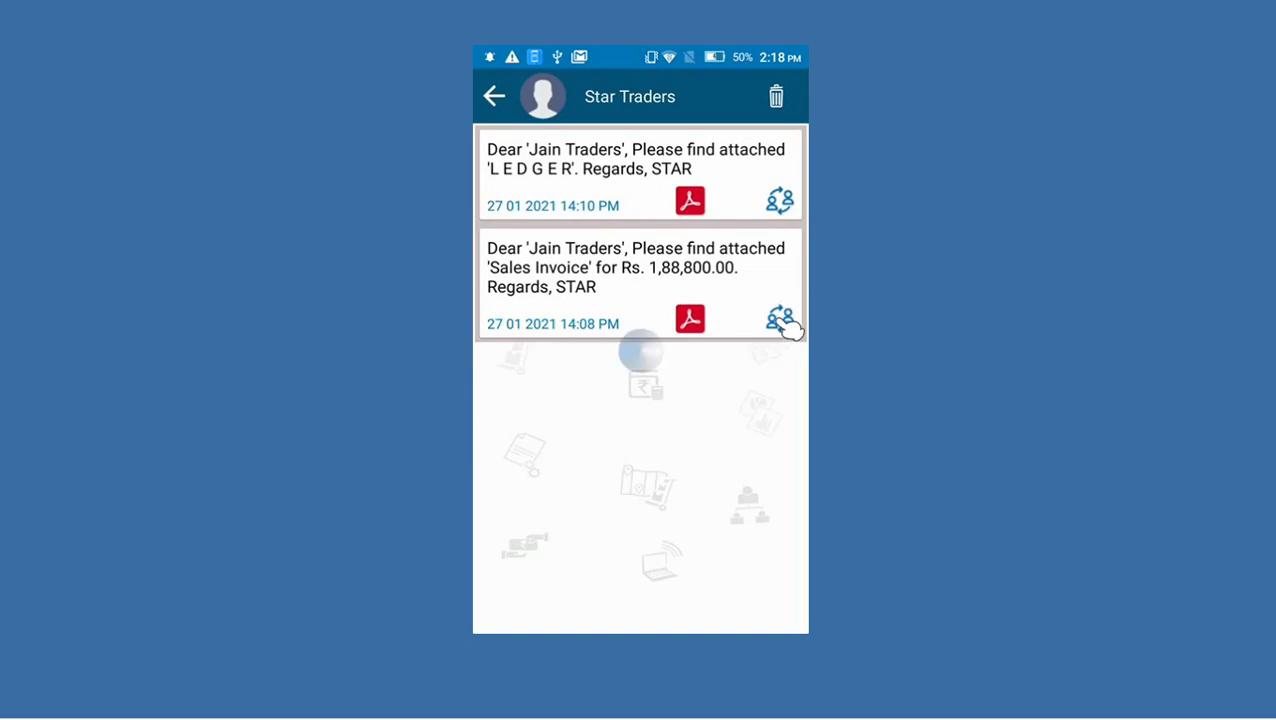
click(780, 318)
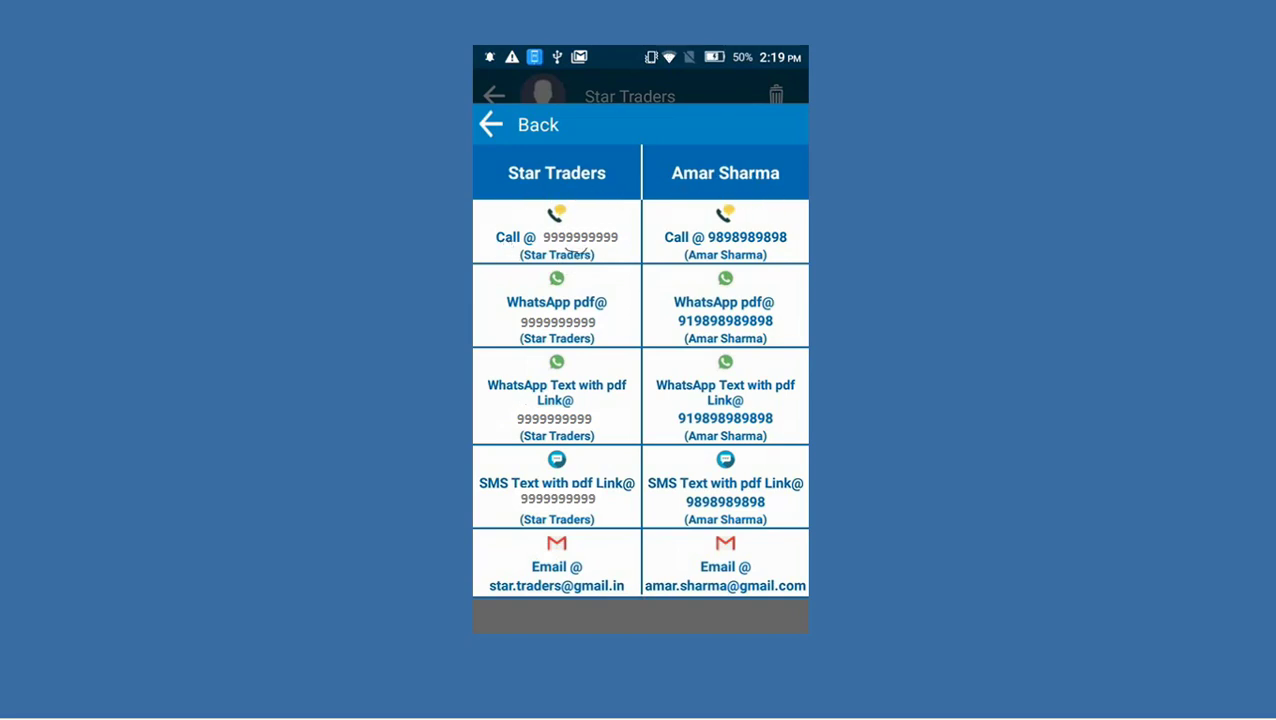
Try the call option, then send the invoice PDF to Star Trader on WhatsApp.
click(584, 253)
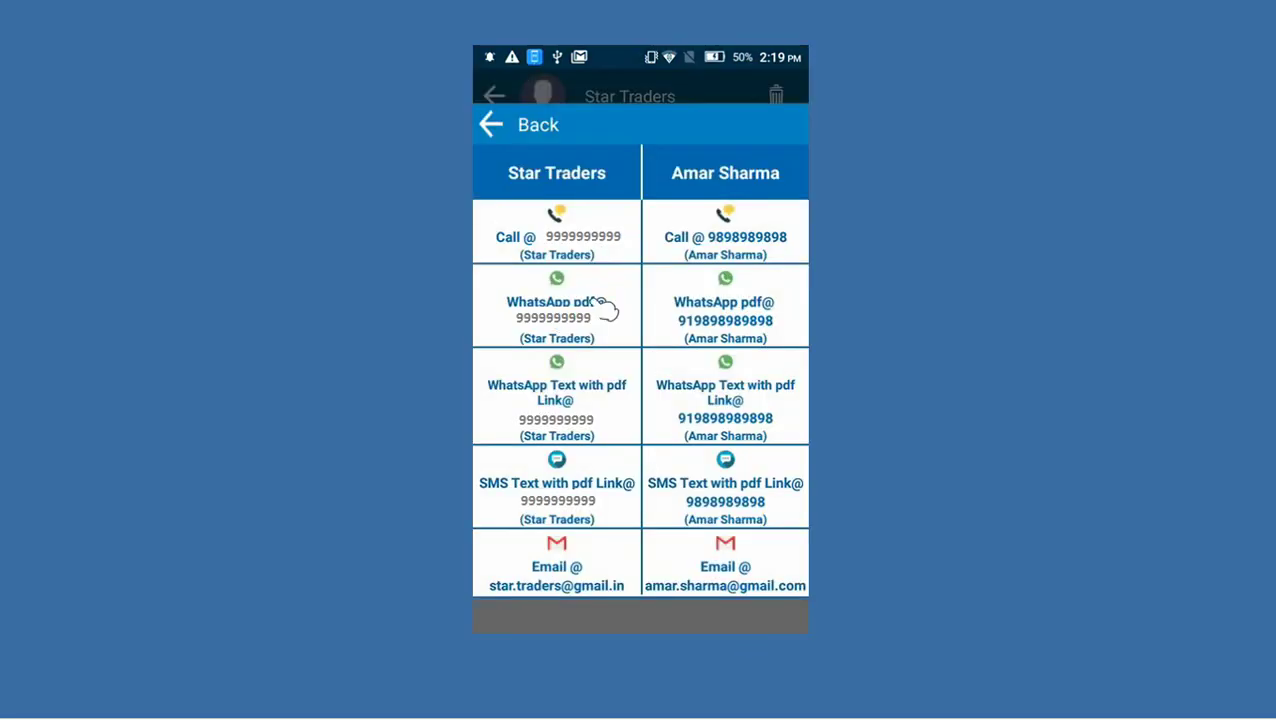
click(528, 278)
click(606, 199)
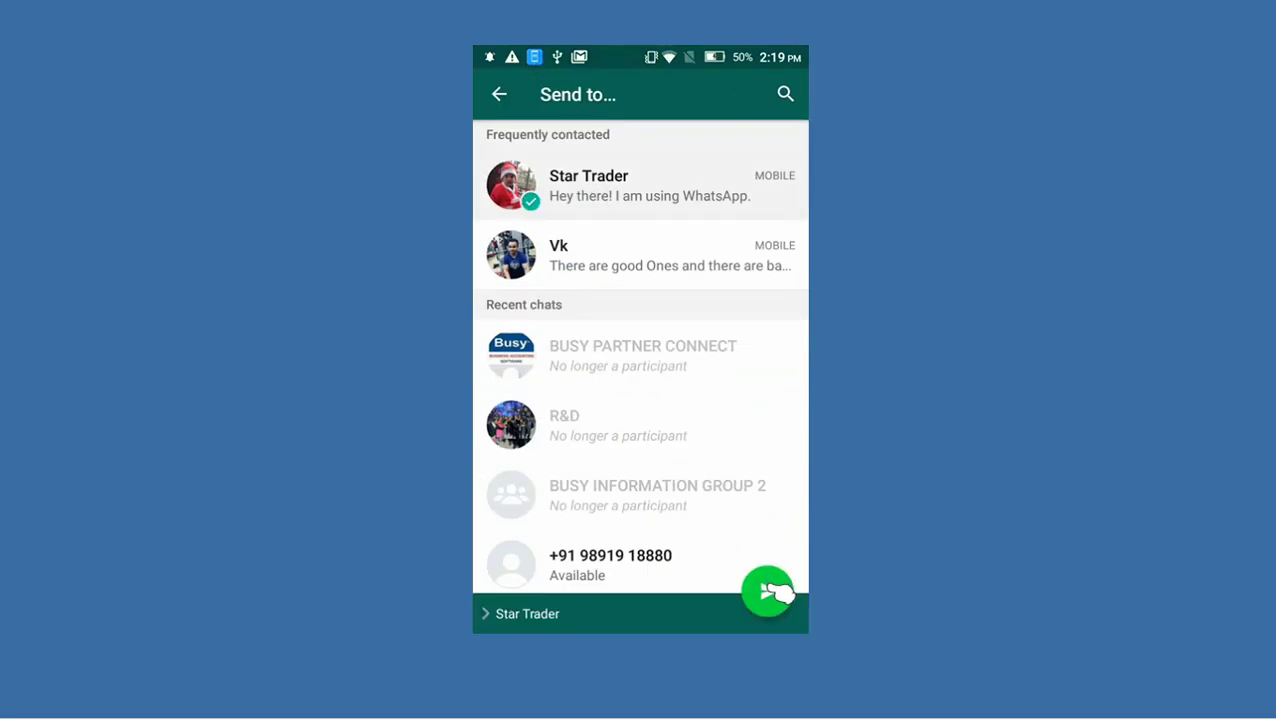
click(773, 593)
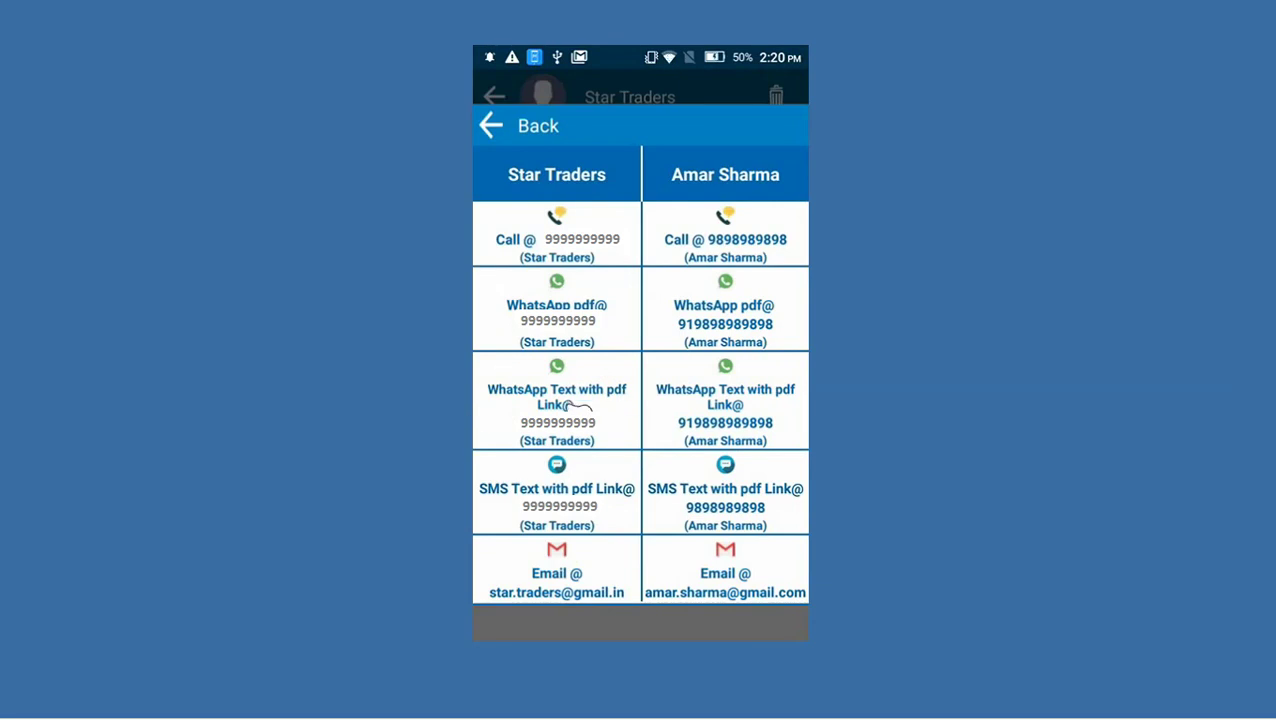
Send the invoice as a WhatsApp text with PDF link to Star Trader.
click(568, 405)
click(566, 338)
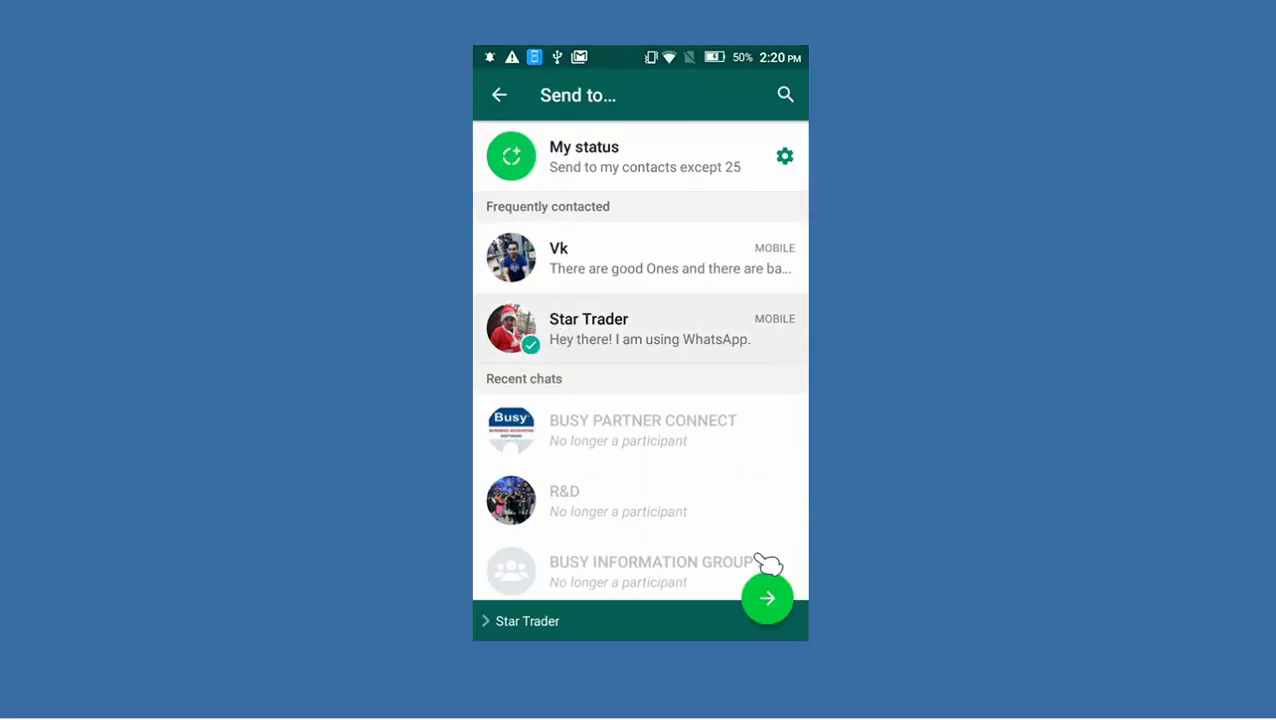
click(767, 599)
key(Escape)
key(Escape)
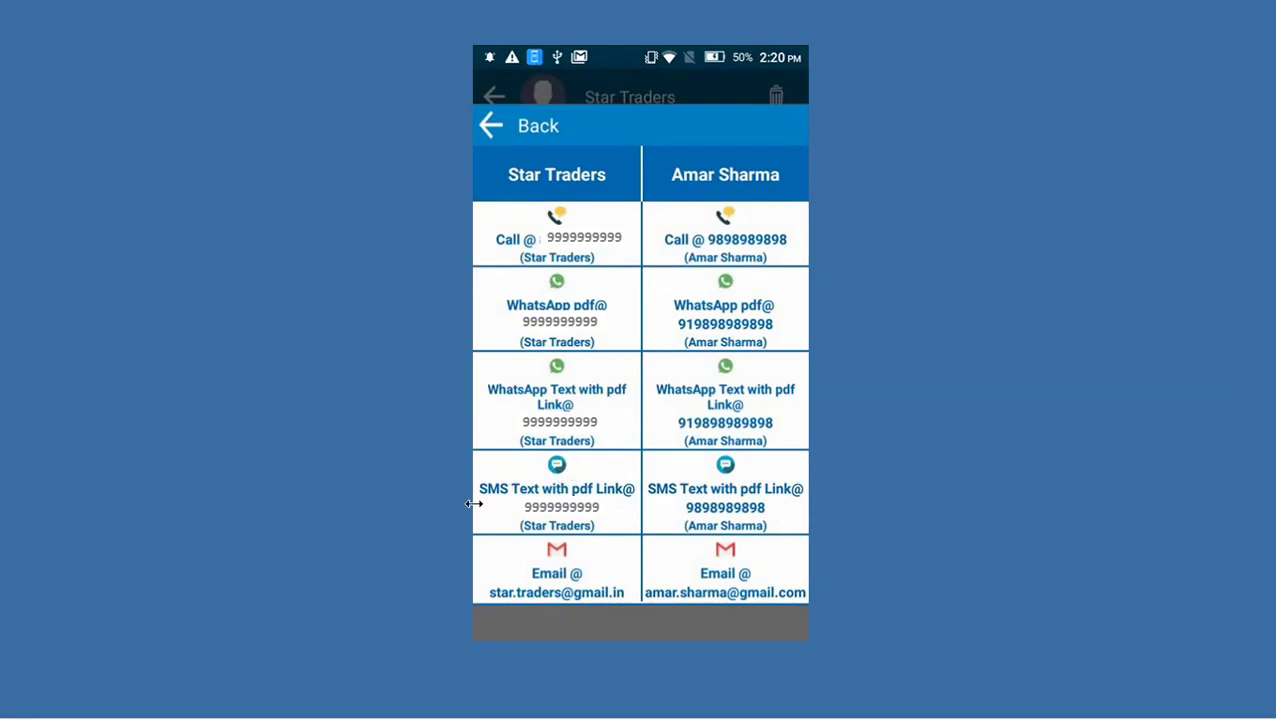
Try sharing the invoice by SMS and by e-mail via Gmail without sending.
click(578, 522)
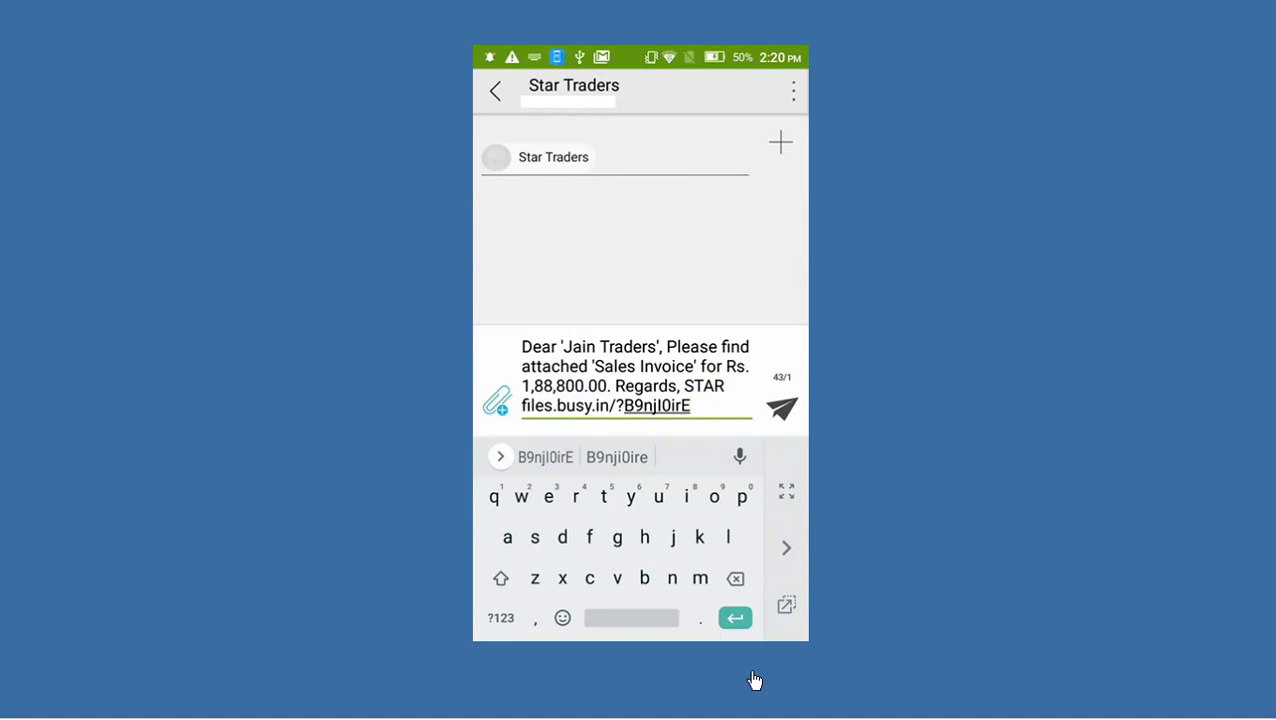
key(Escape)
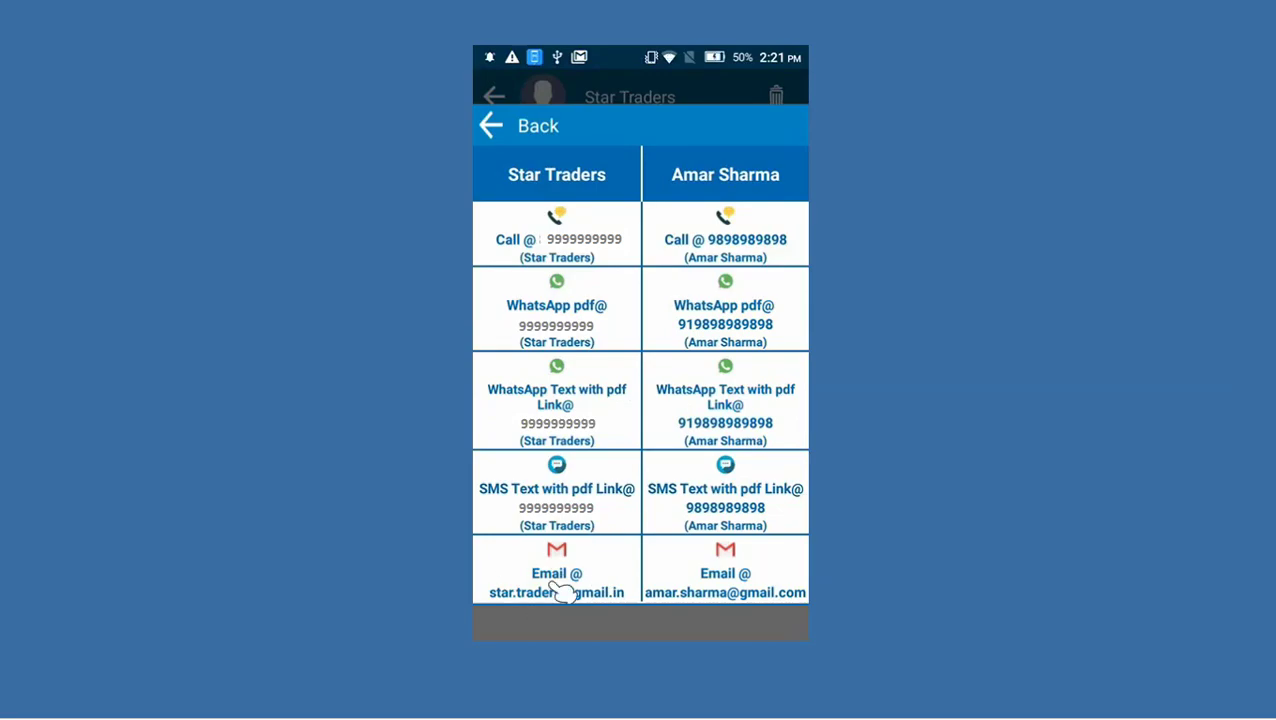
click(574, 587)
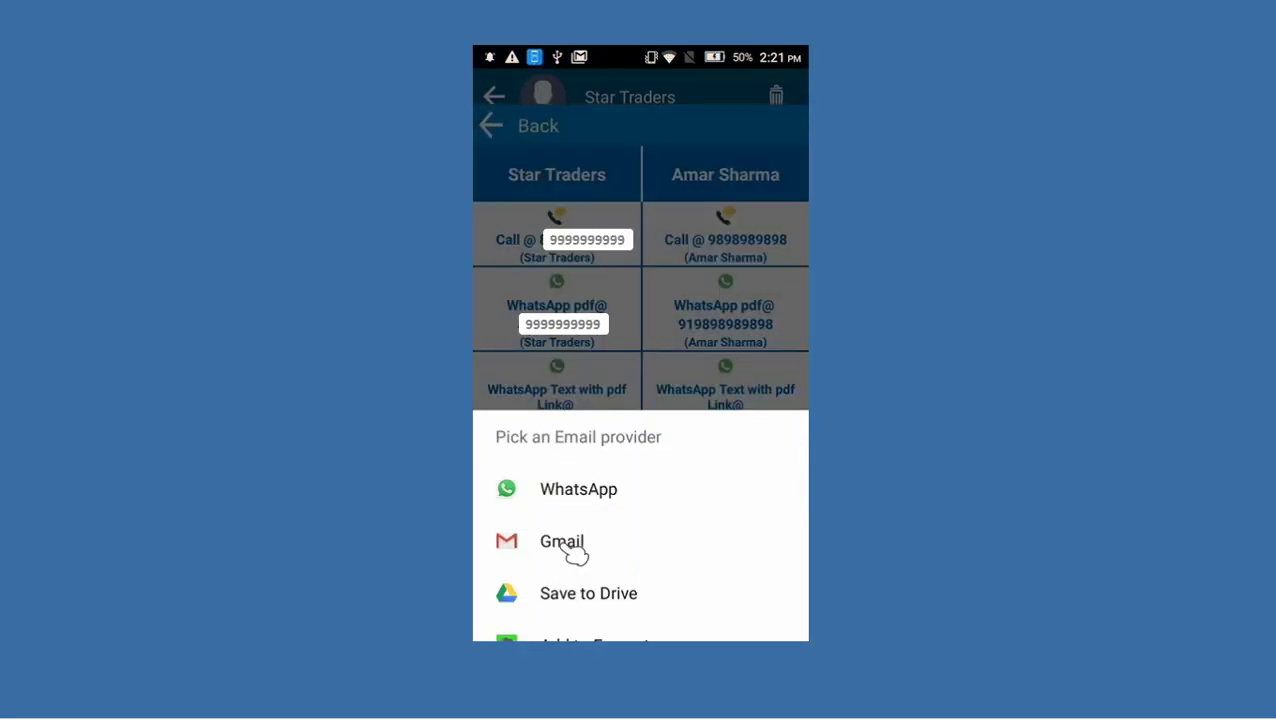
click(570, 548)
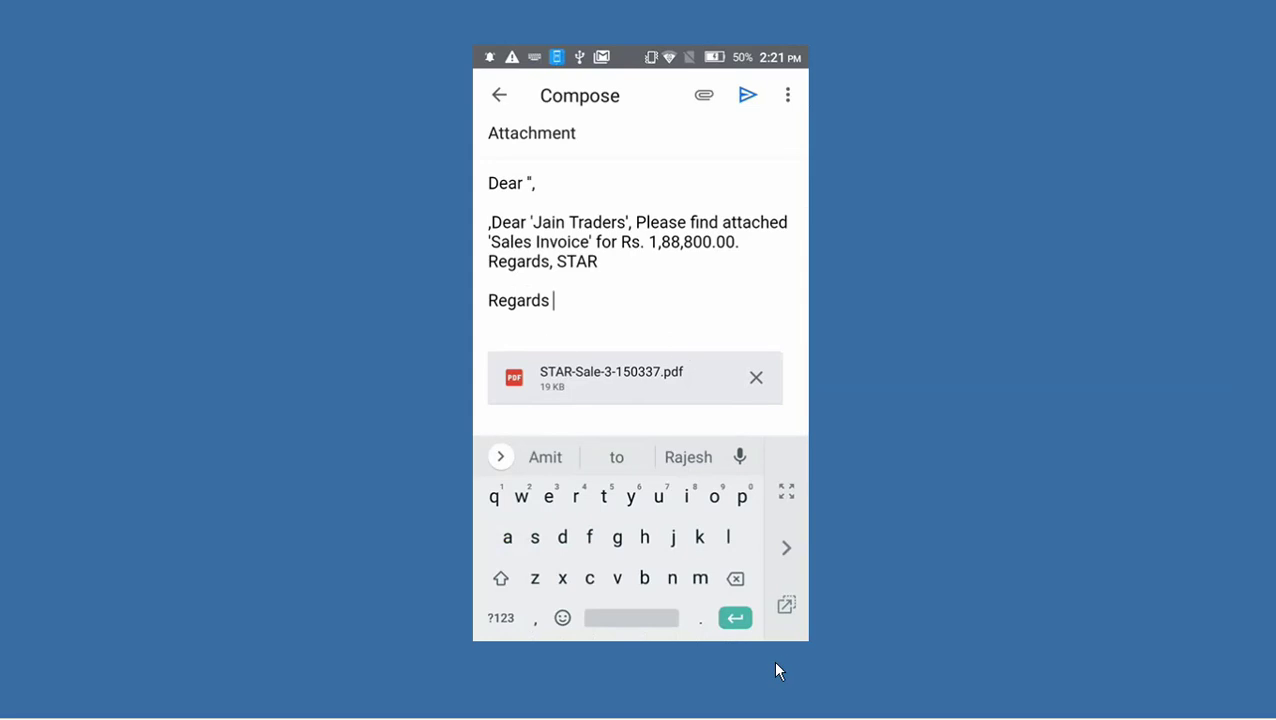
key(Escape)
key(Escape)
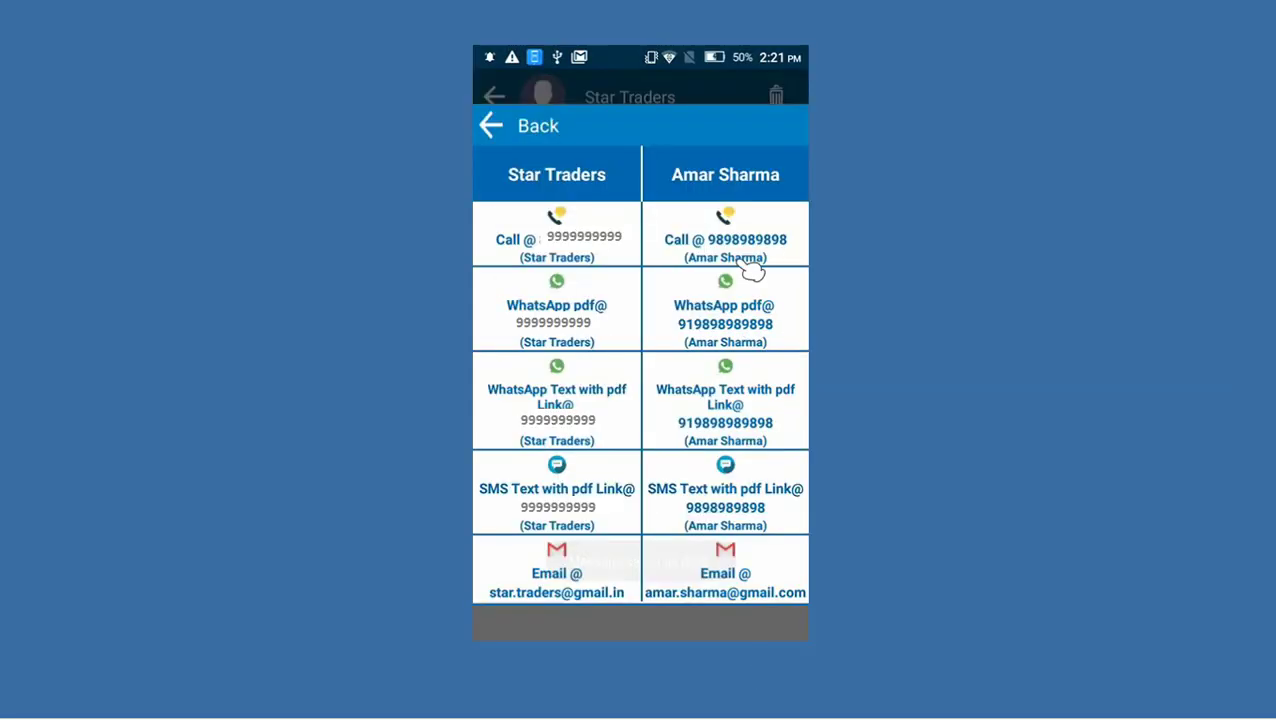
Return to the main BusyBNS list and switch to Listing view.
click(493, 123)
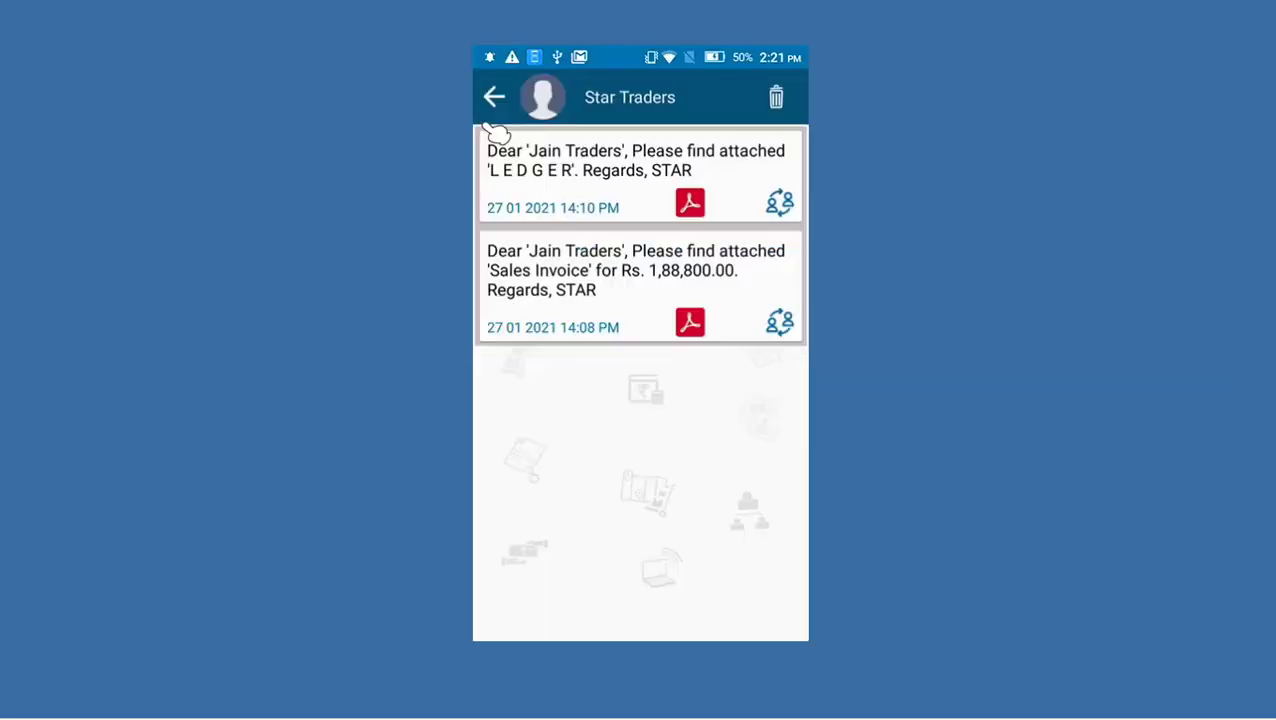
click(495, 96)
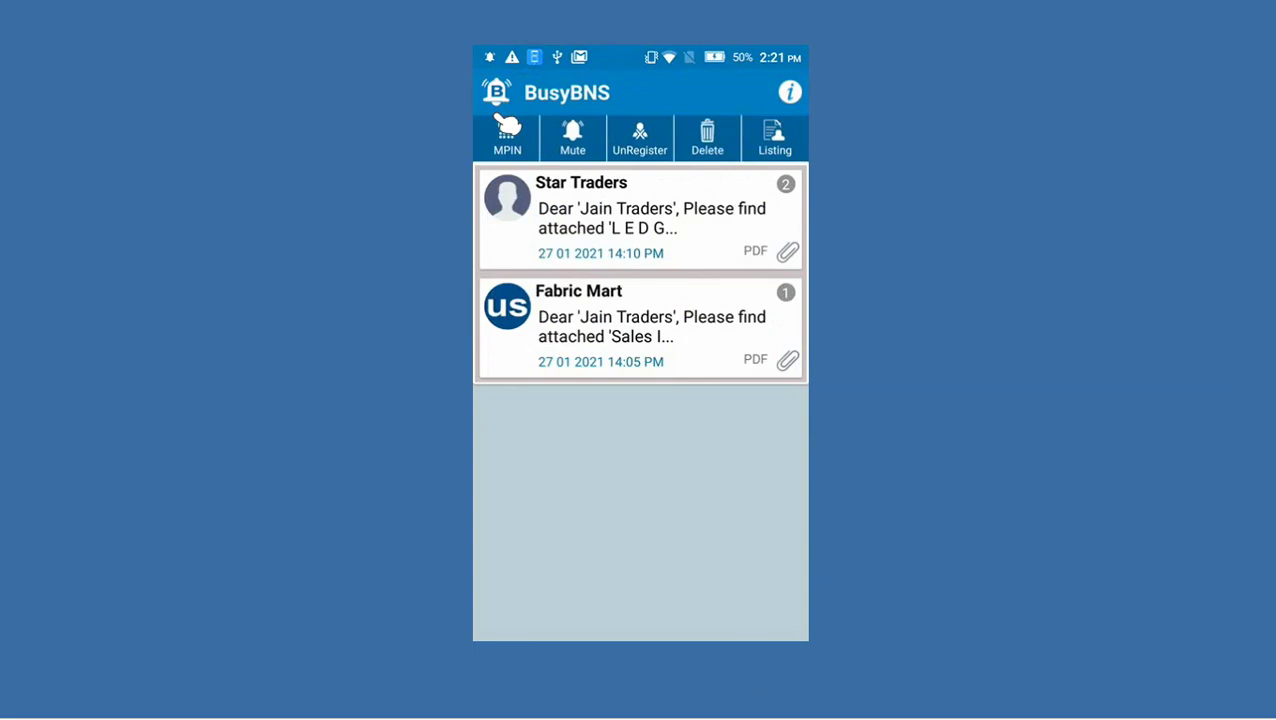
click(774, 138)
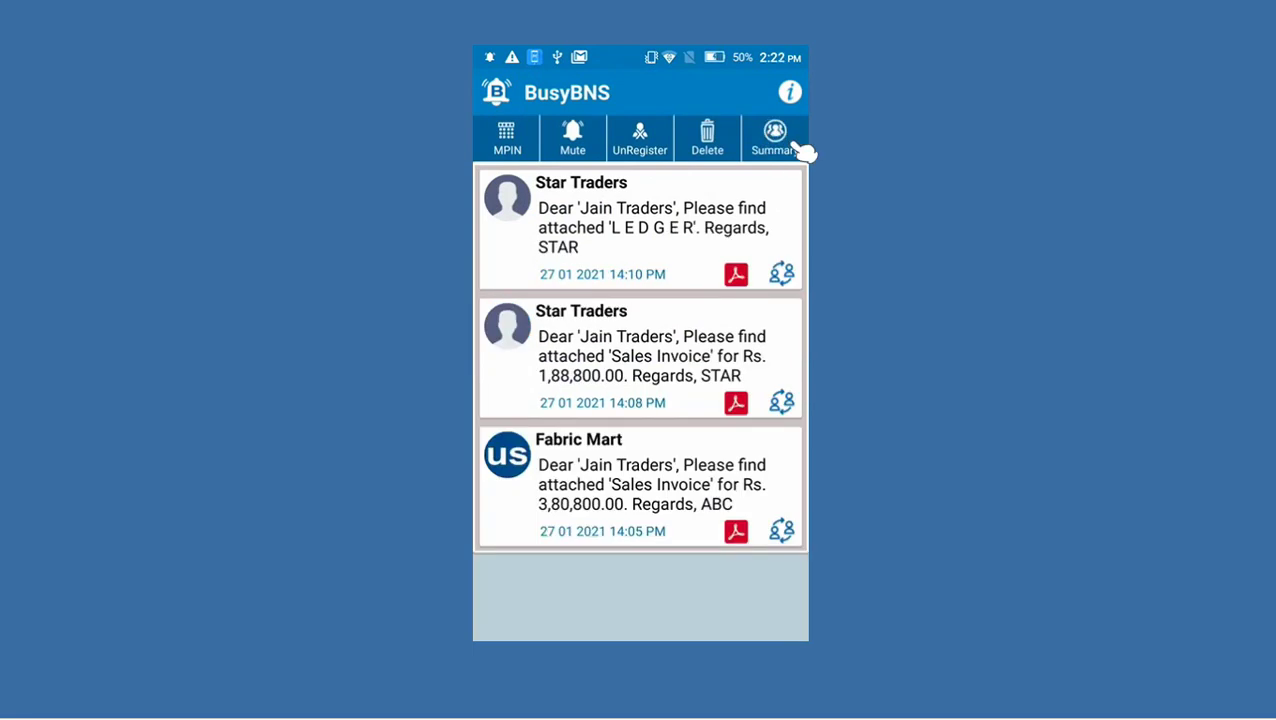